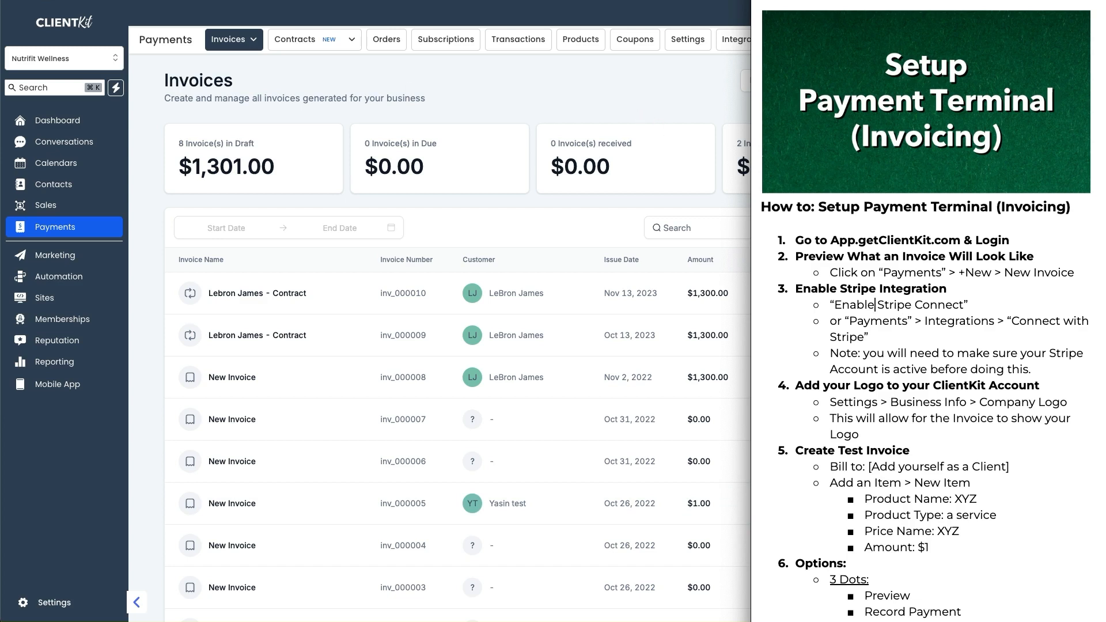
drag(131, 232, 133, 233)
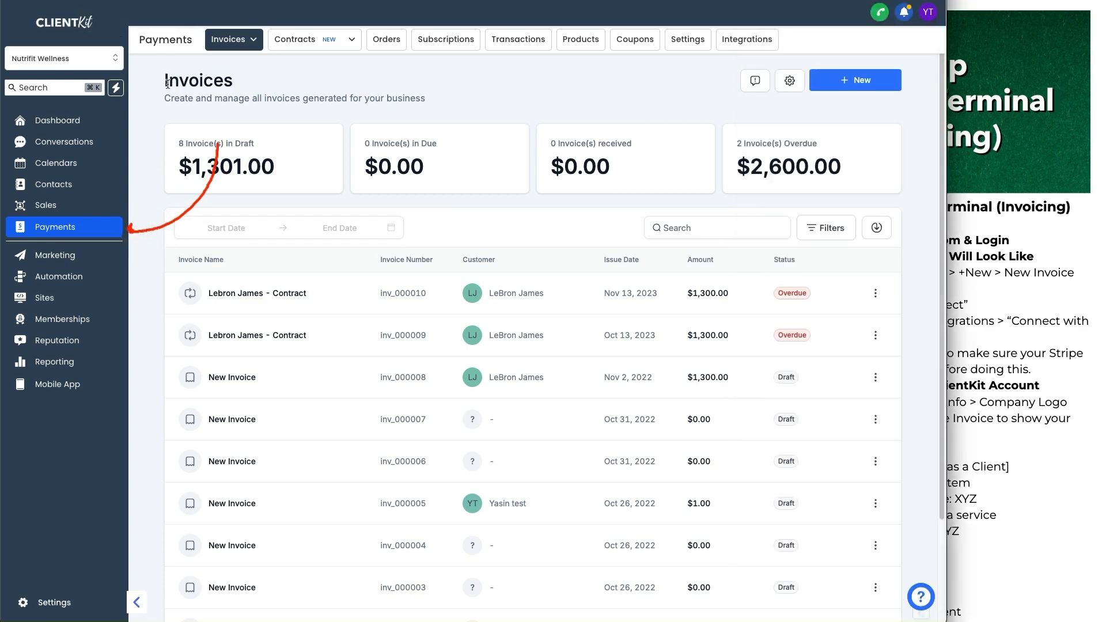
key(Escape)
click(389, 95)
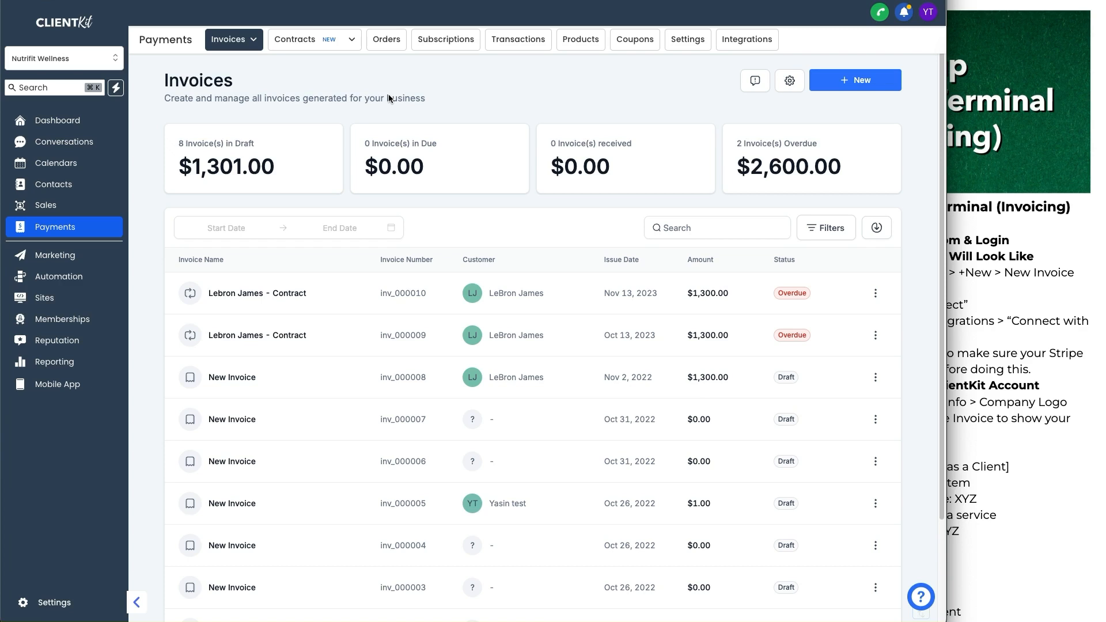
click(389, 98)
click(269, 117)
mouse_move(249, 50)
click(220, 96)
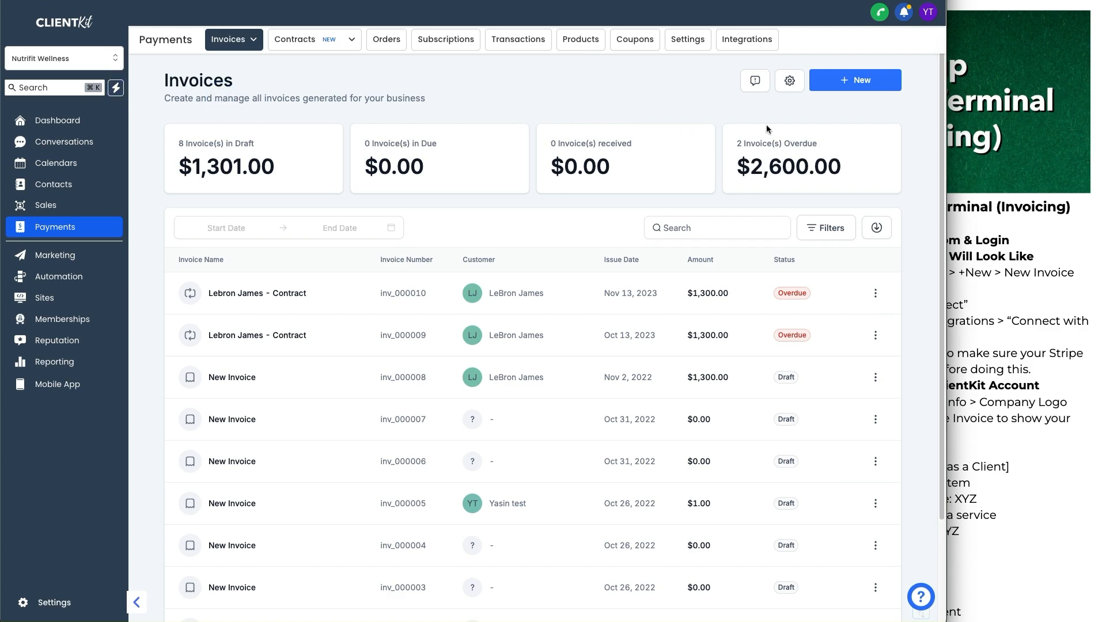
Start a new one-time invoice from the Invoices page
click(985, 246)
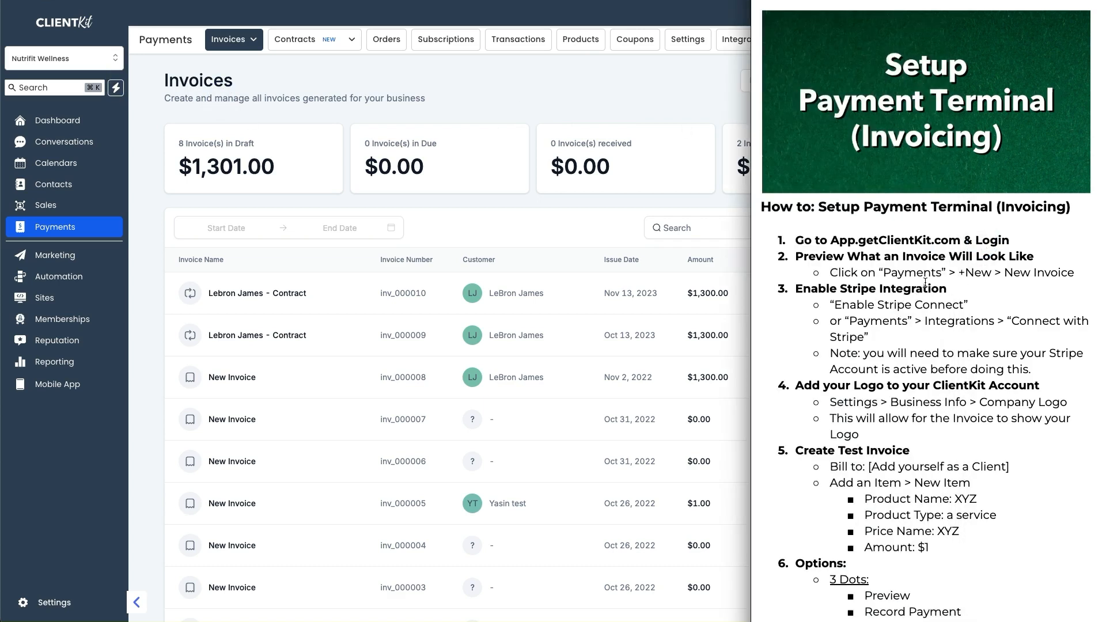
click(656, 112)
click(868, 91)
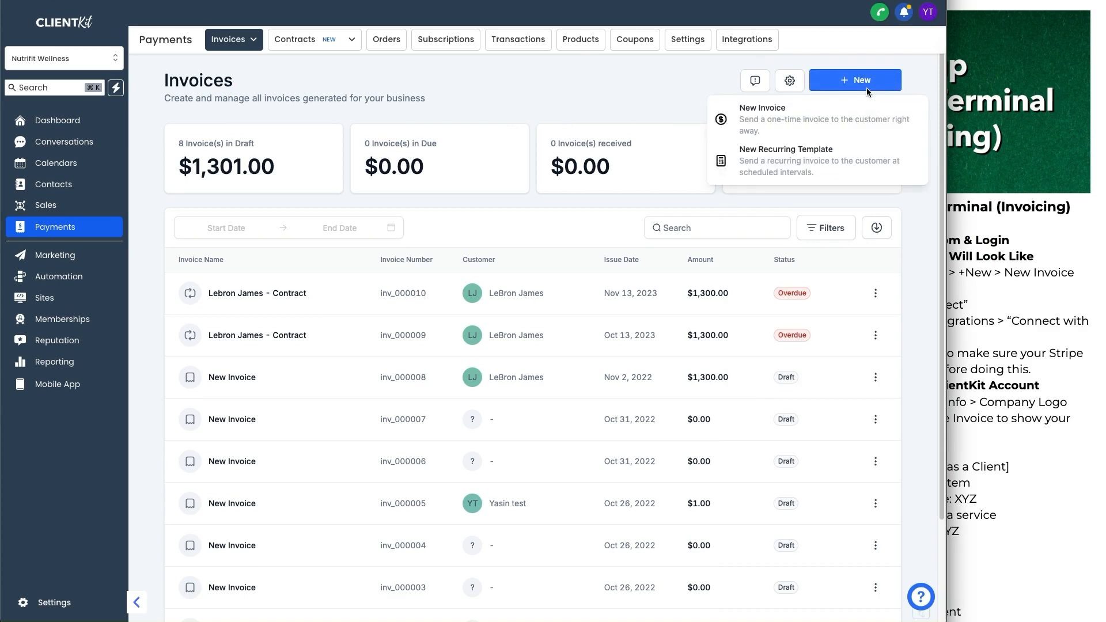
click(839, 121)
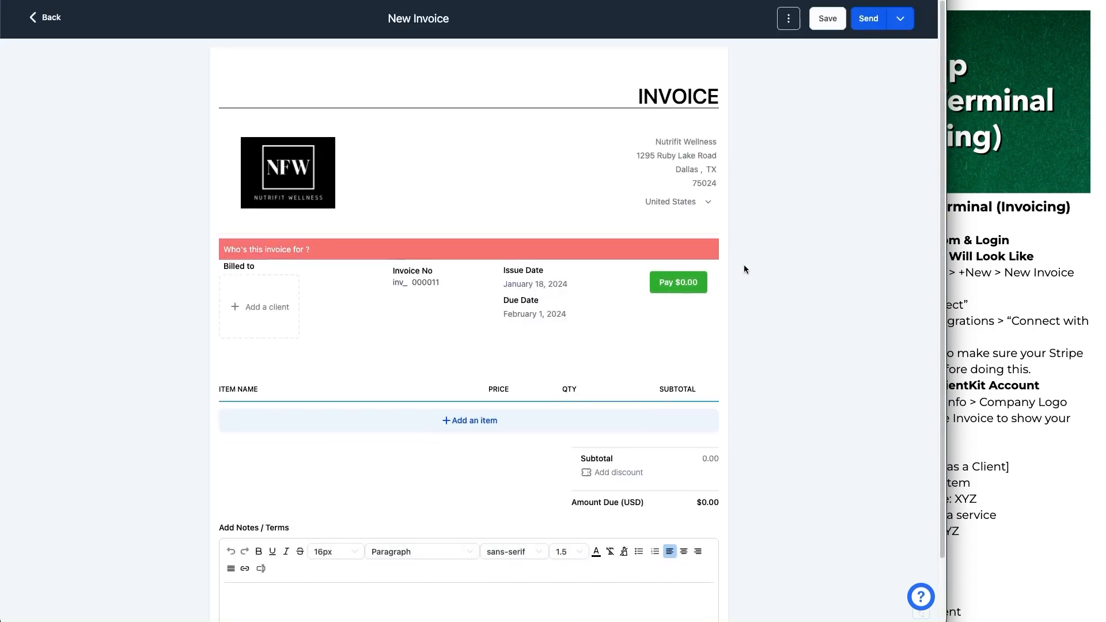
Bill the new invoice to the existing client Elon Musk from the full client list
scroll(765, 270, down, 2)
scroll(765, 268, up, 2)
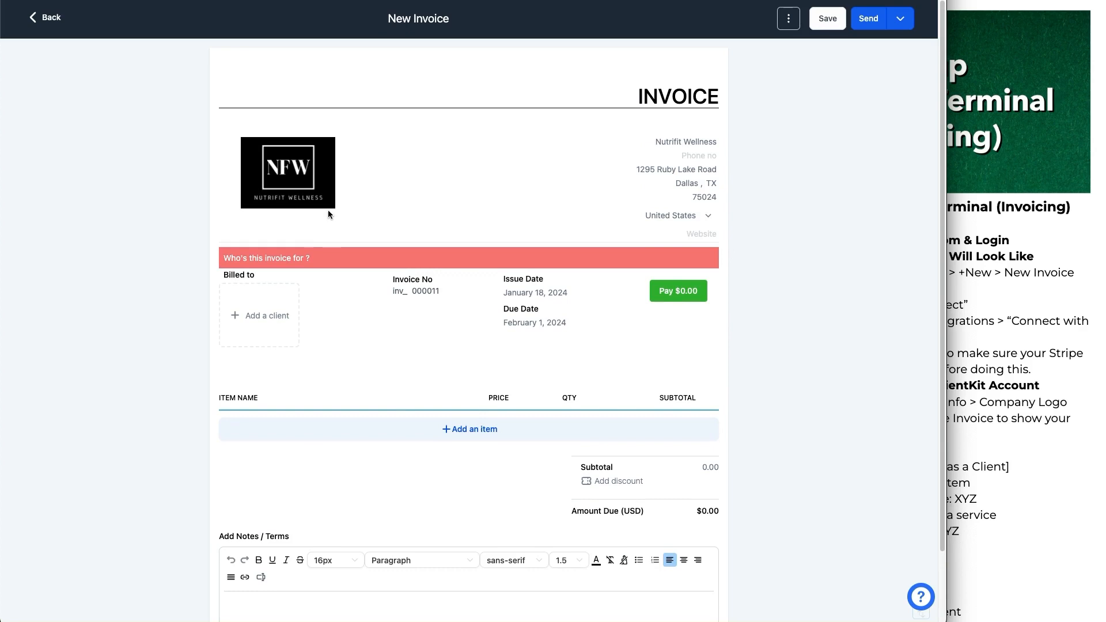
scroll(118, 214, down, 1)
scroll(118, 212, down, 1)
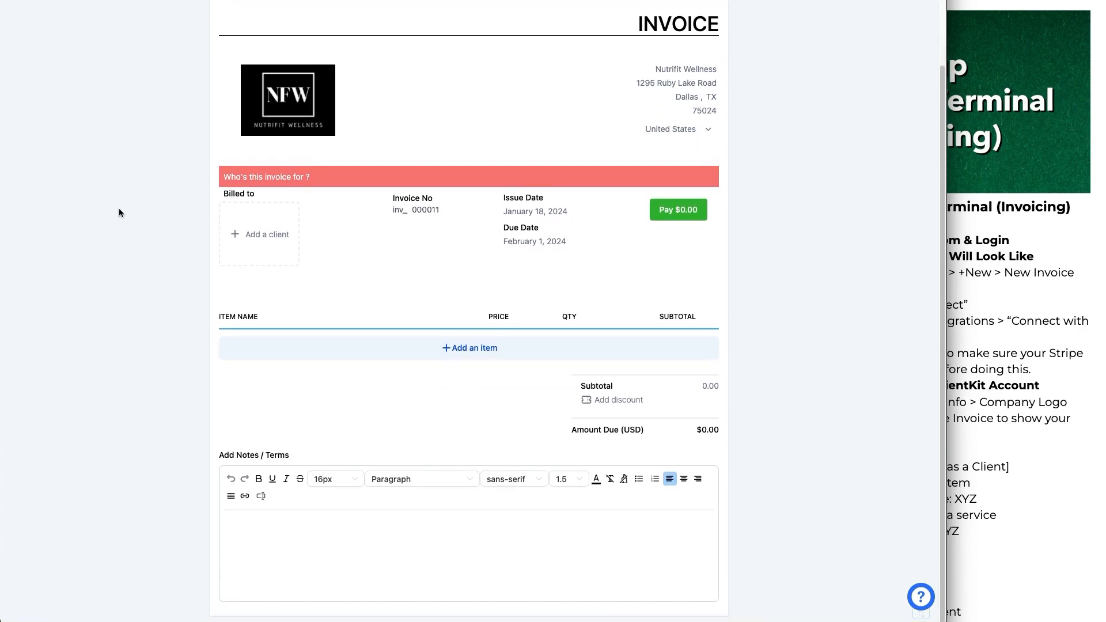
click(270, 262)
scroll(397, 385, down, 2)
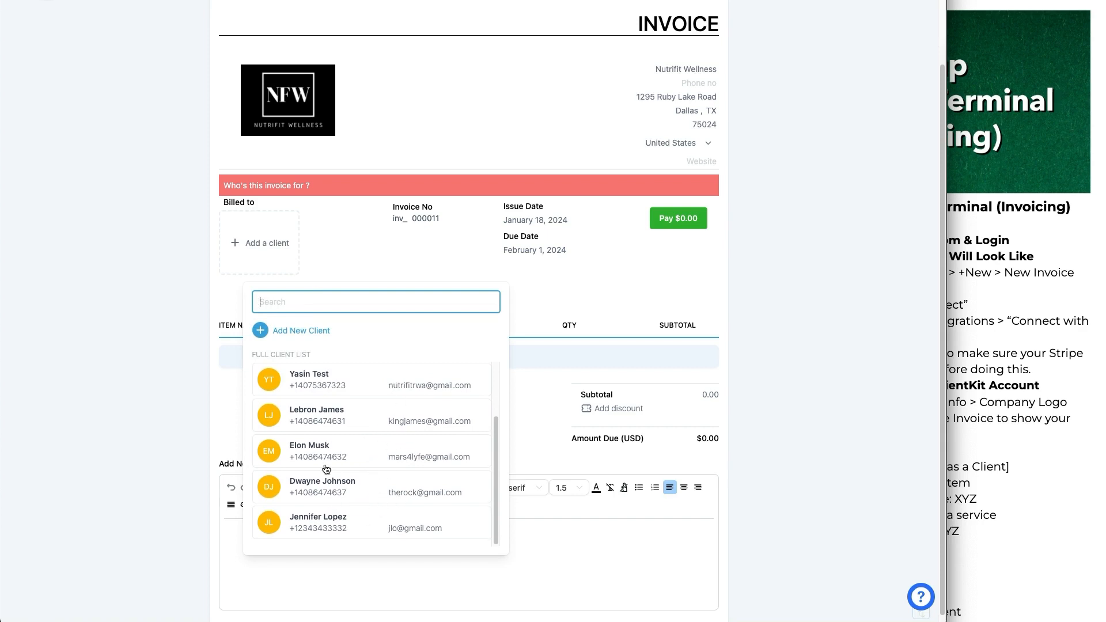
click(379, 460)
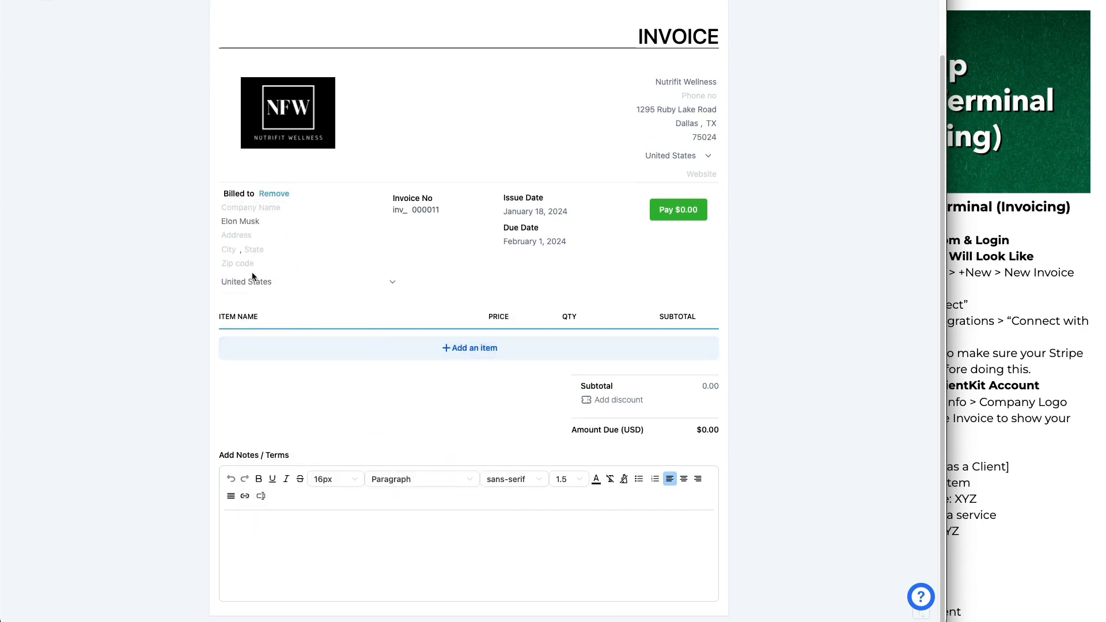
click(435, 349)
click(420, 298)
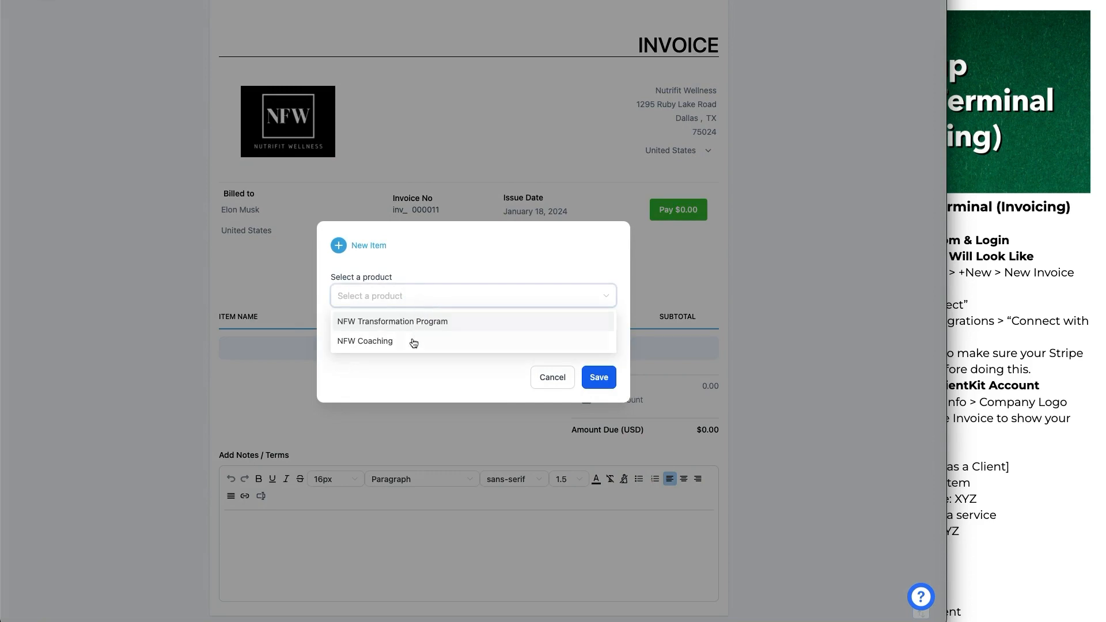
click(410, 341)
click(410, 294)
click(410, 329)
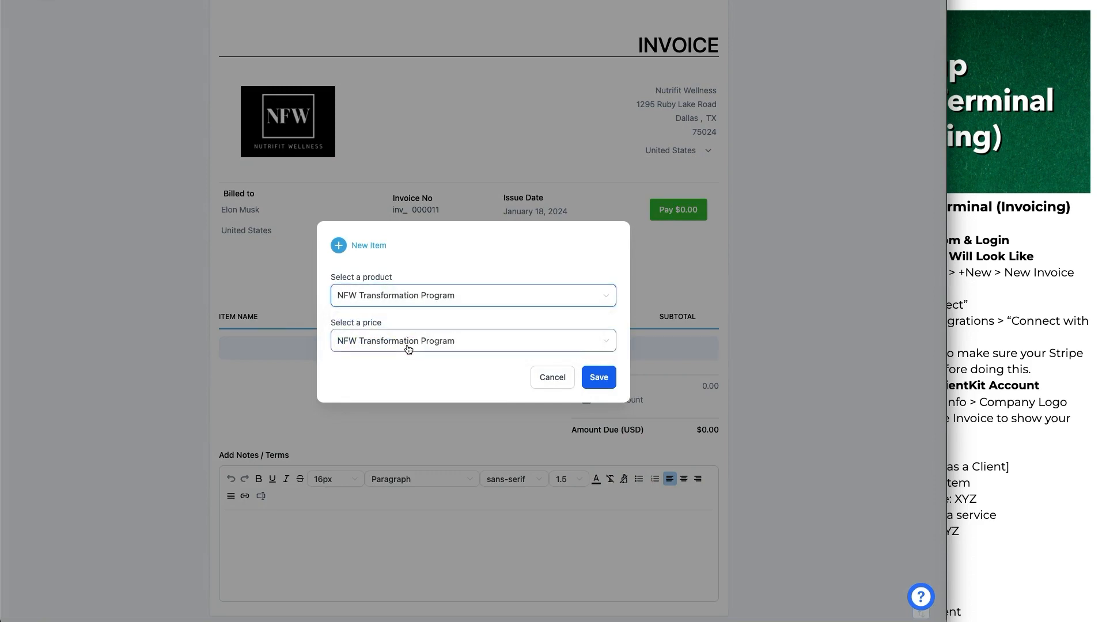
click(408, 345)
click(418, 318)
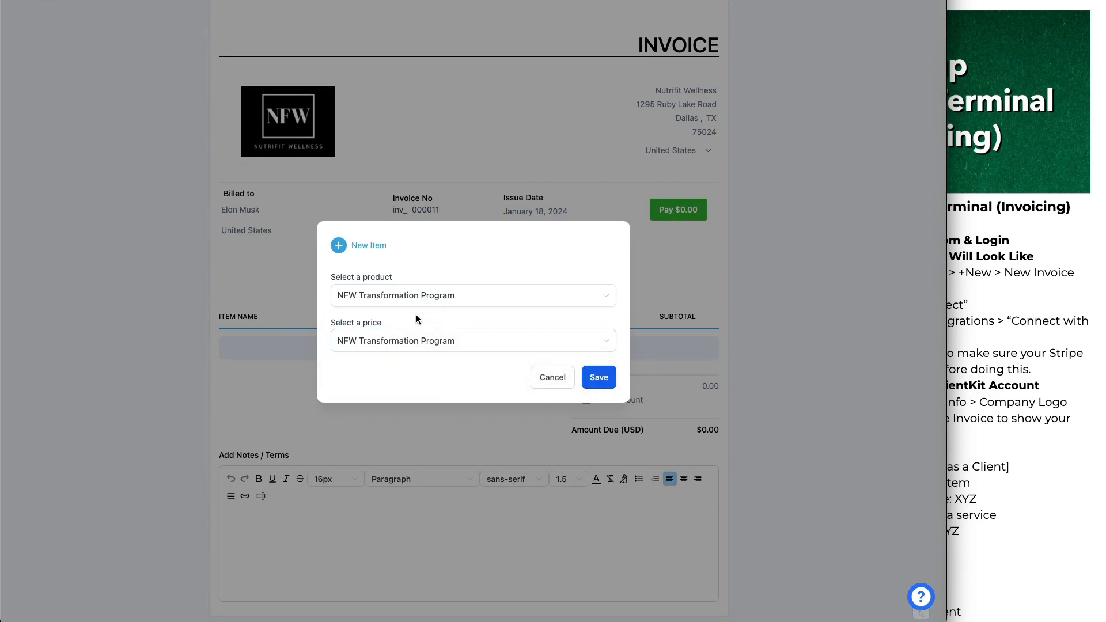
click(368, 245)
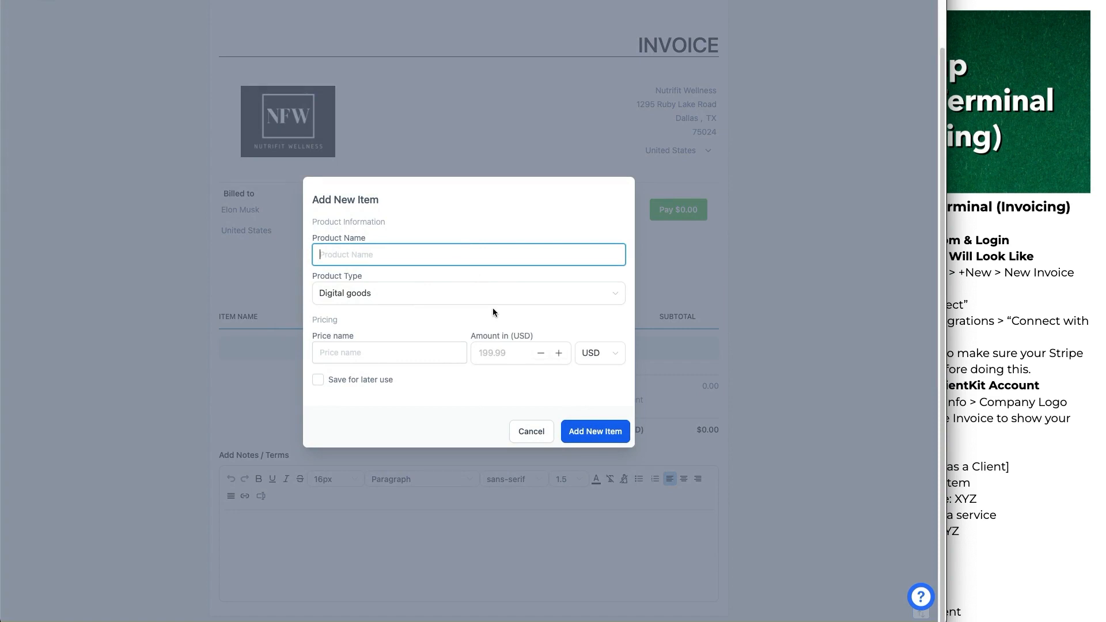
click(530, 431)
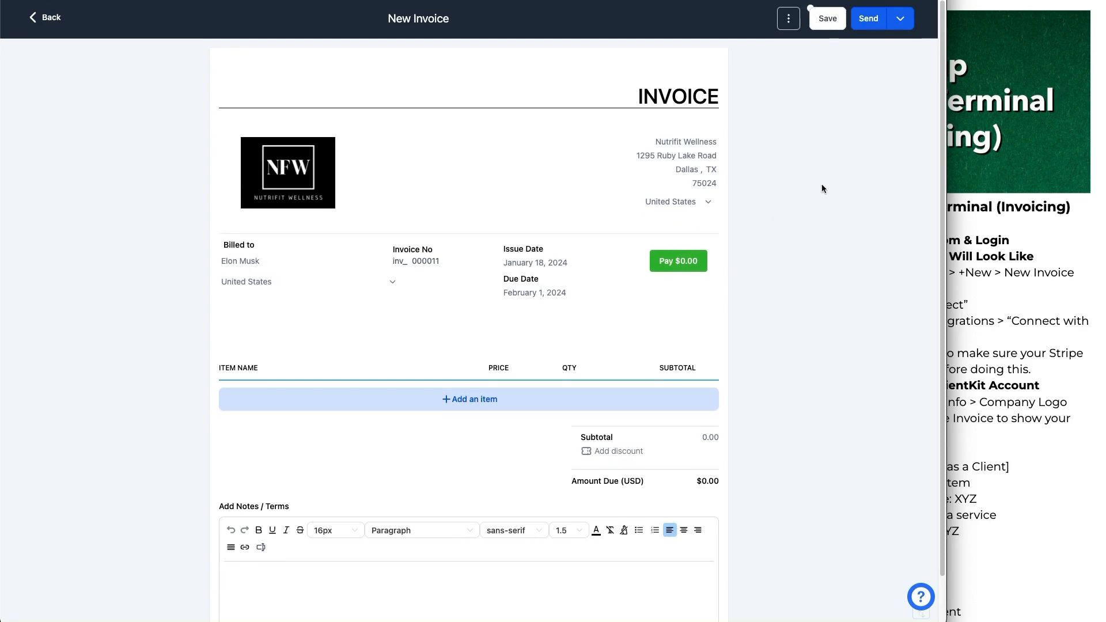
Check the invoice's additional actions and send options, and try to send it without any line item
click(789, 19)
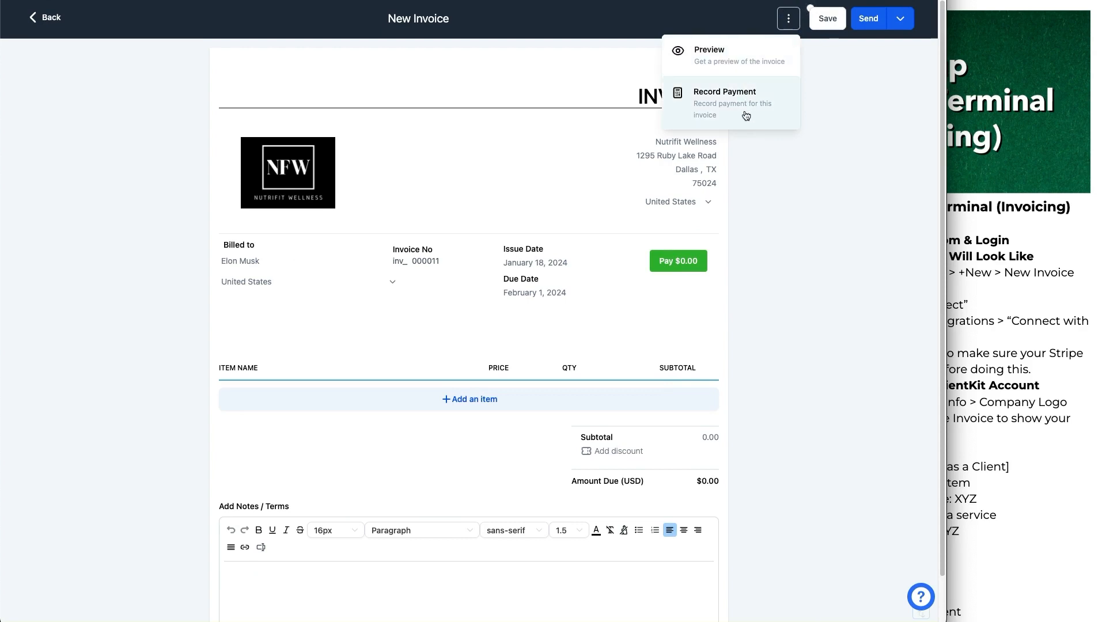
click(852, 79)
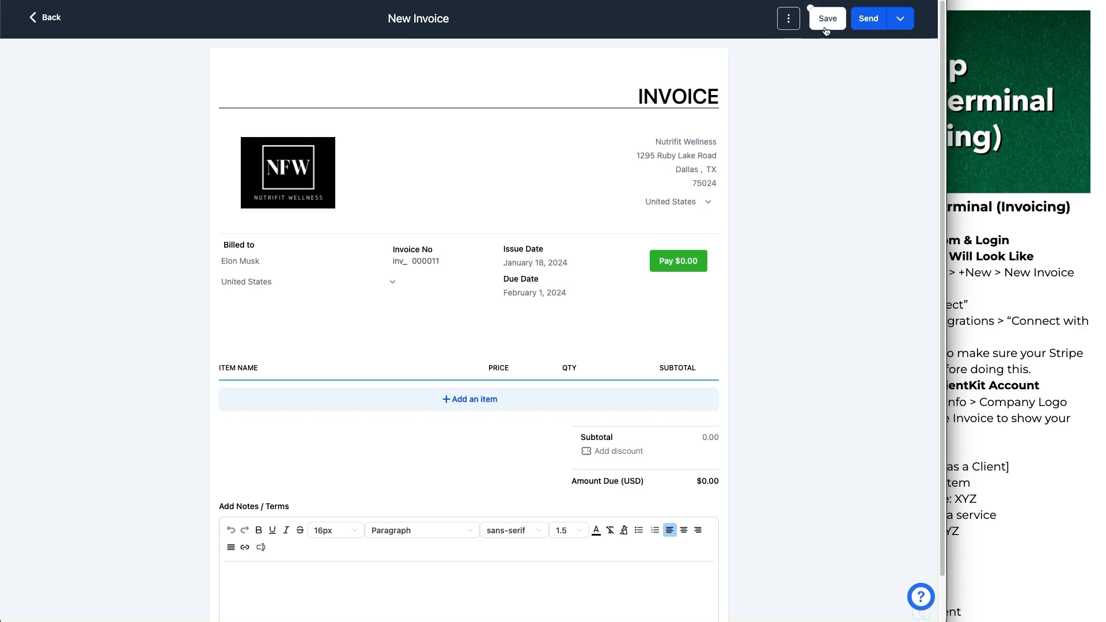
drag(793, 113, 822, 44)
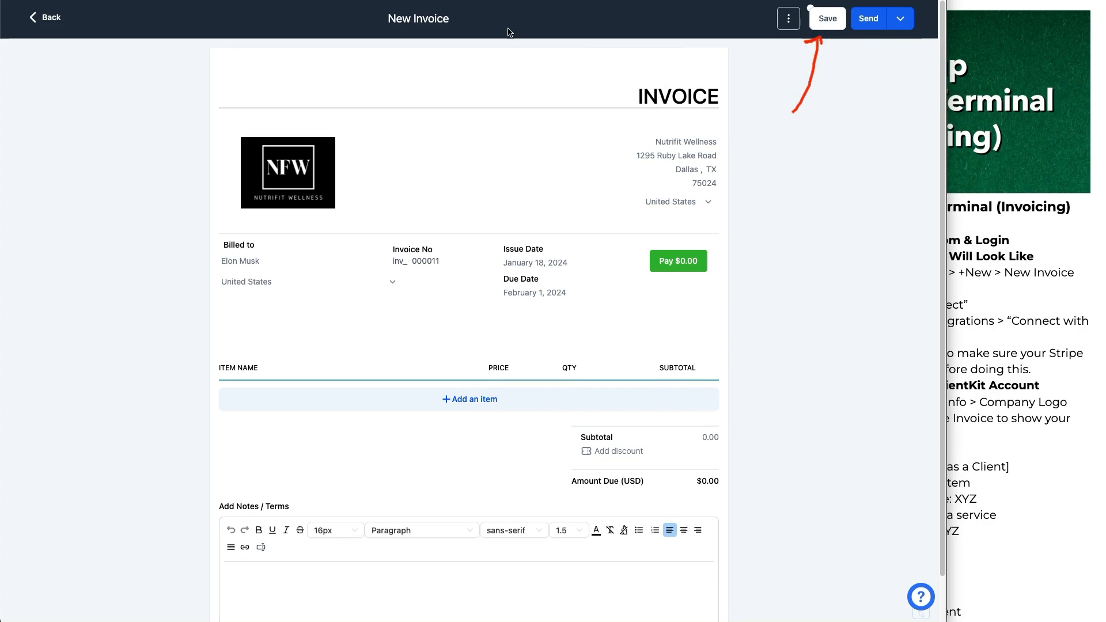
click(898, 21)
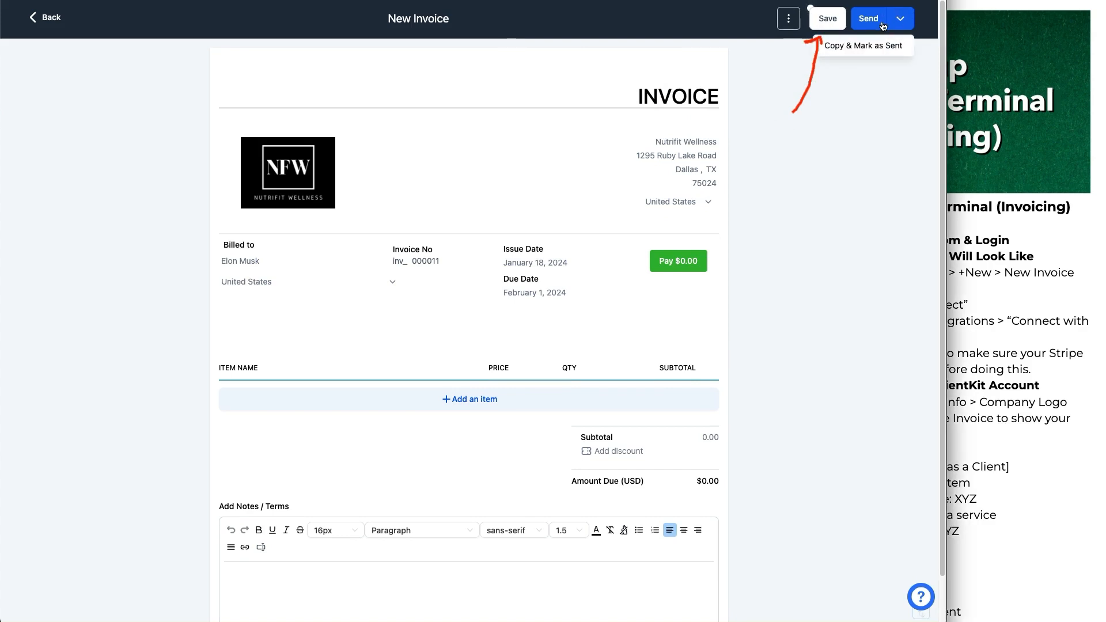
click(871, 27)
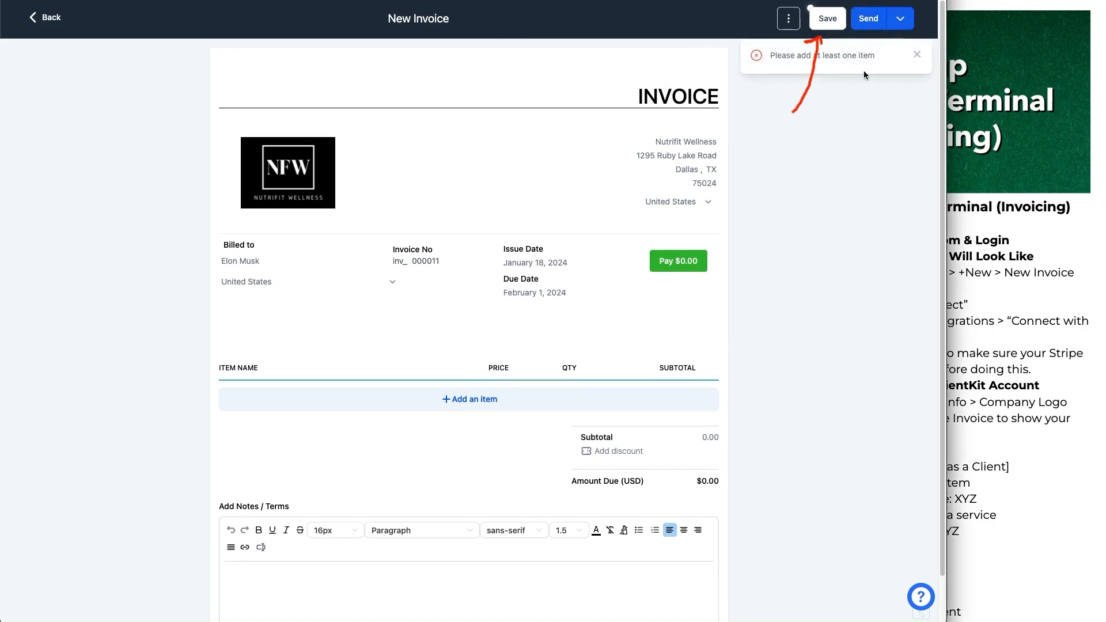
Add the NFW Transformation Program product to the invoice as a line item
click(466, 408)
click(418, 297)
click(412, 320)
click(599, 378)
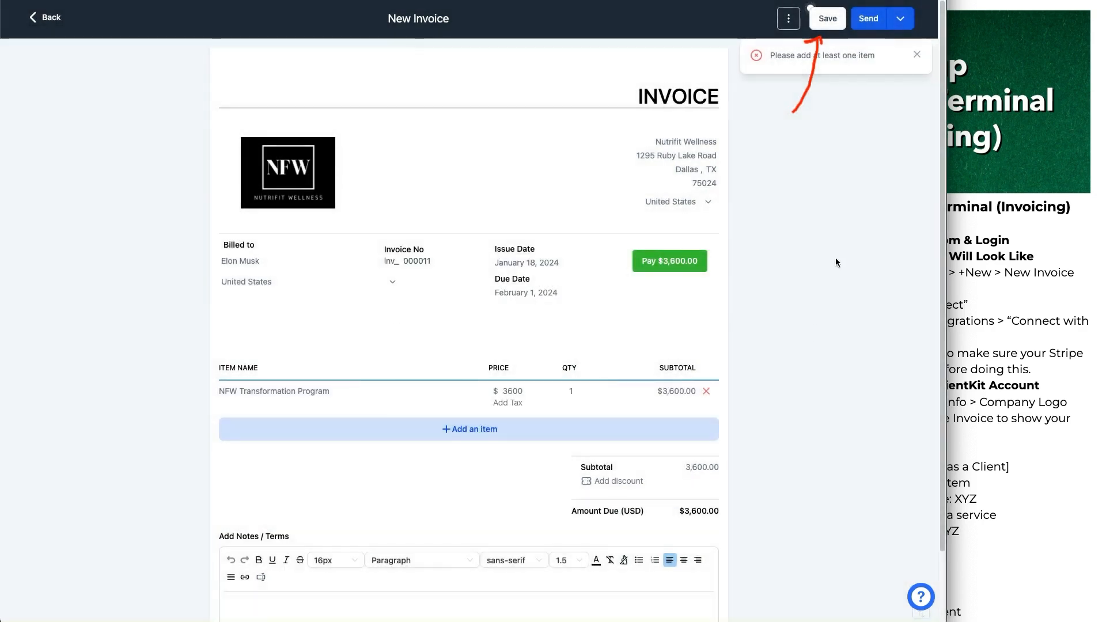
Examine the invoice's delivery methods and Test/Live payment mode in the send options, and cancel without sending
click(871, 26)
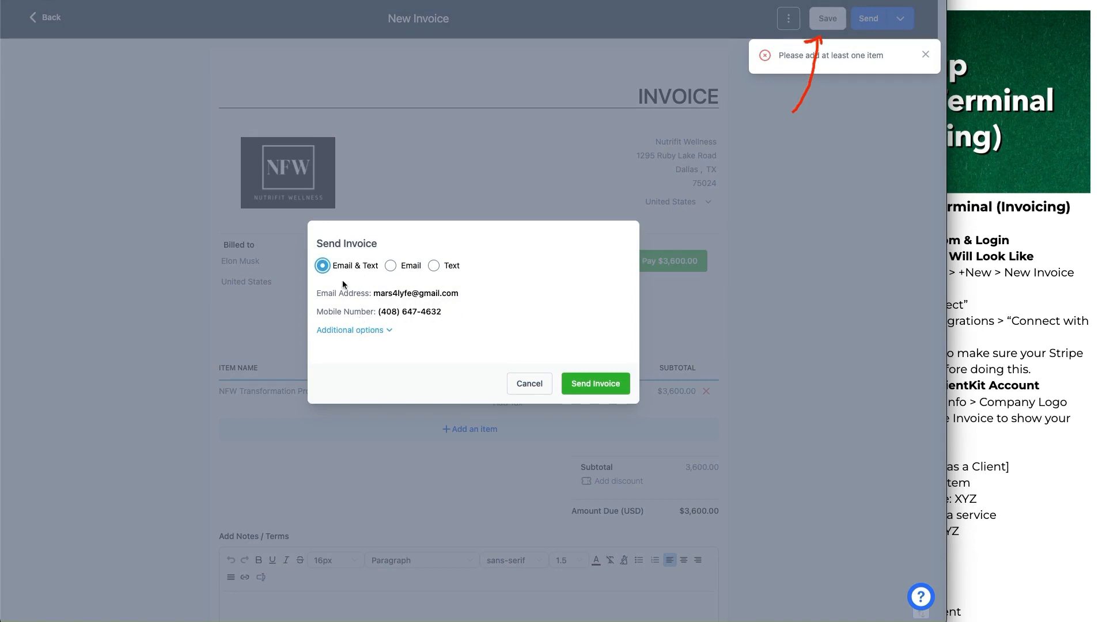
click(395, 265)
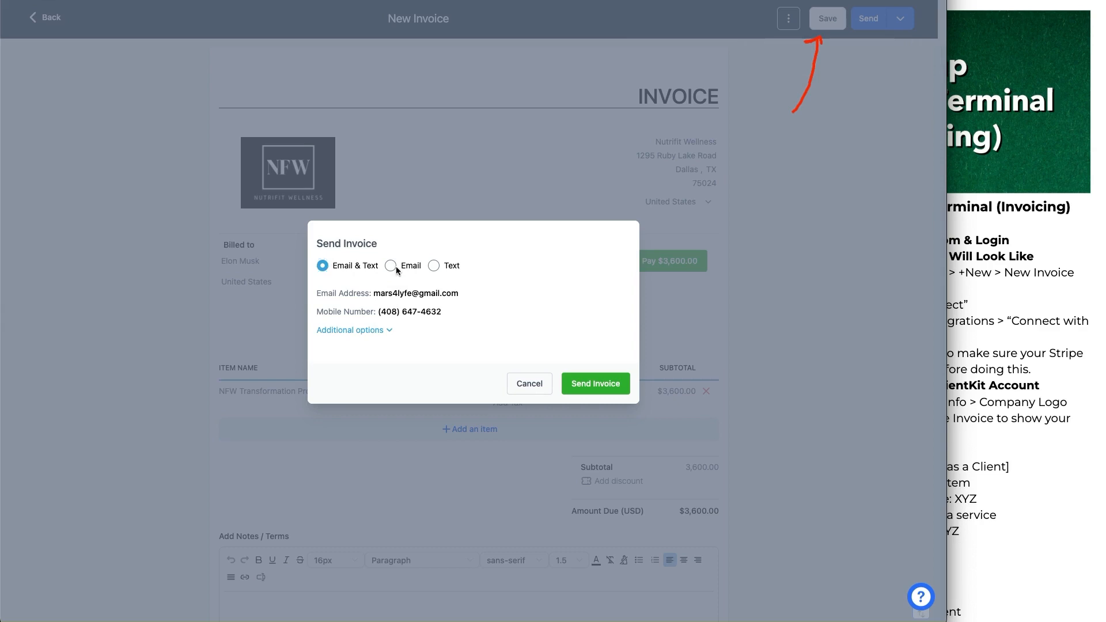
click(434, 275)
click(390, 275)
click(323, 275)
click(385, 331)
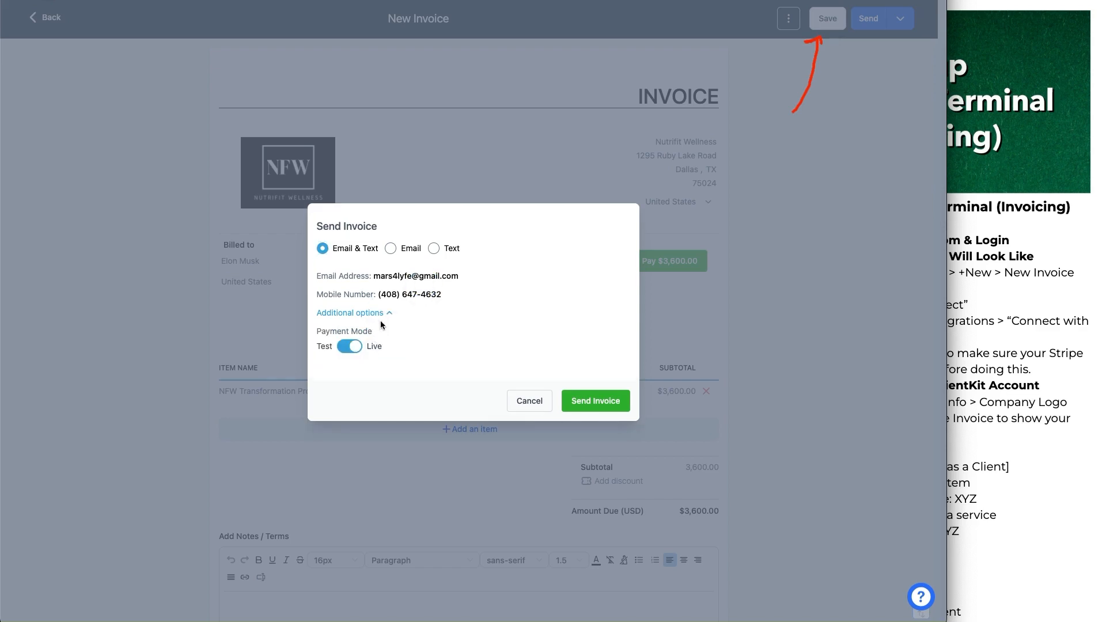
click(353, 346)
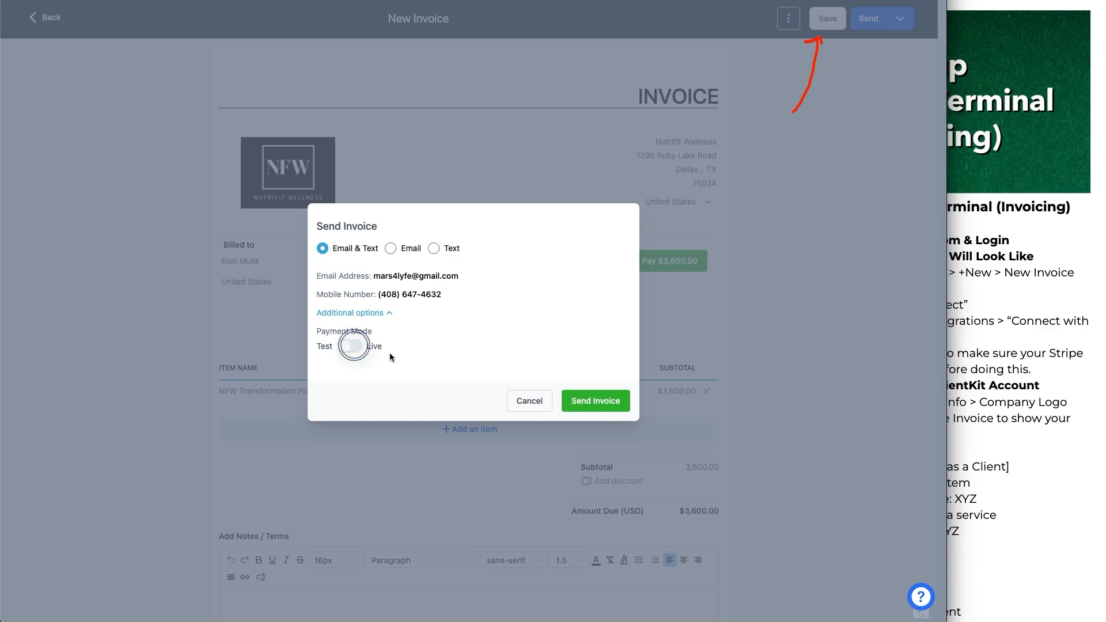
click(347, 348)
click(357, 345)
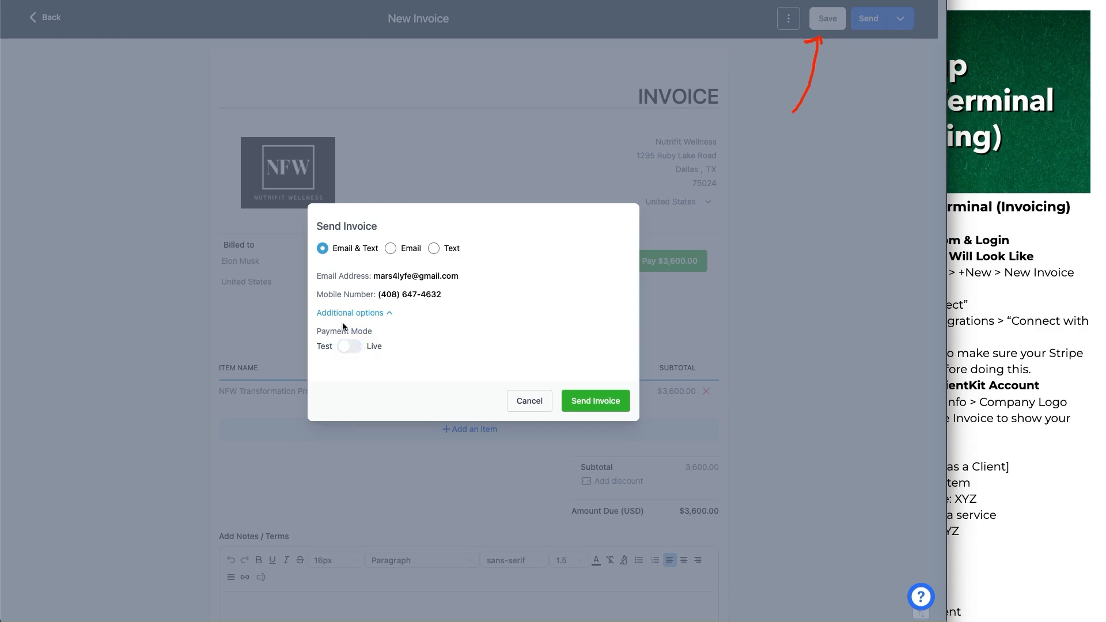
click(370, 316)
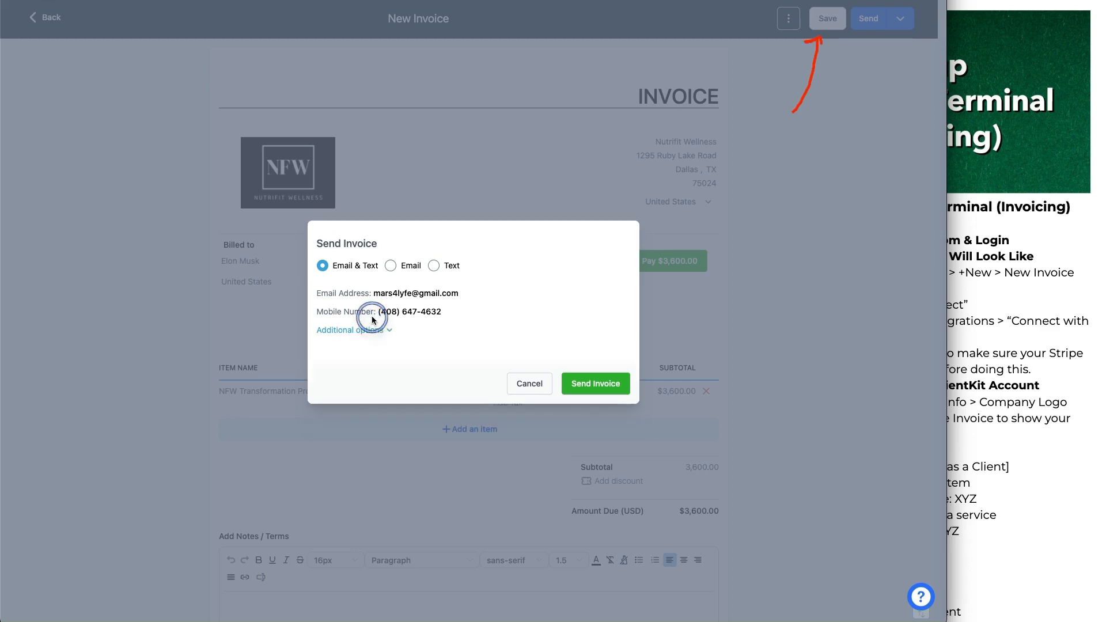
click(521, 383)
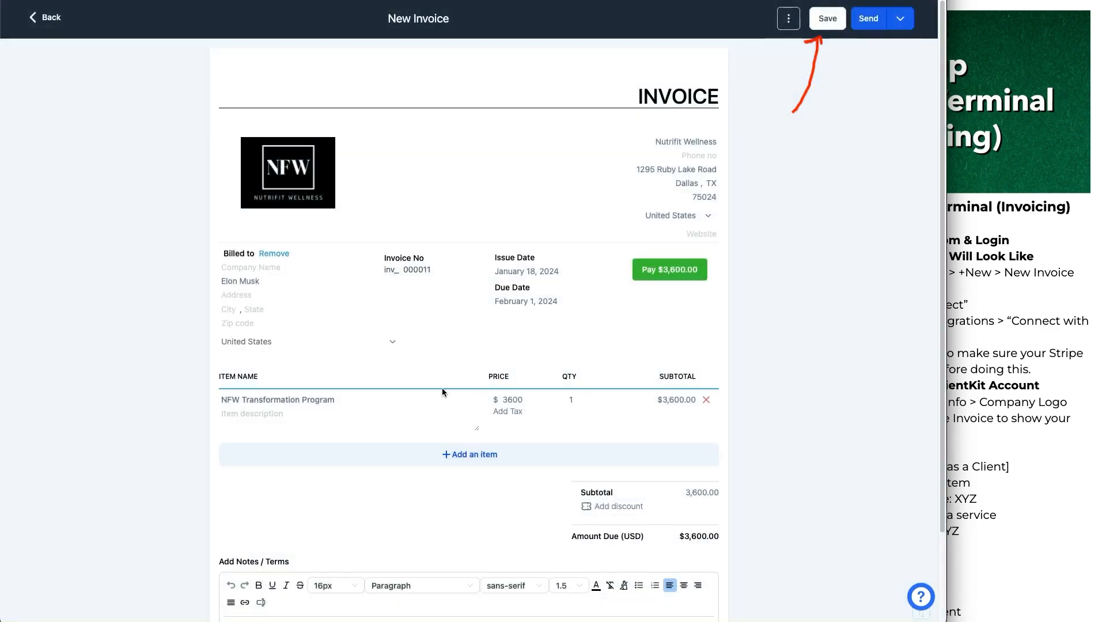
Leave the invoice editor and open the payment integrations page
click(790, 138)
click(135, 137)
click(46, 17)
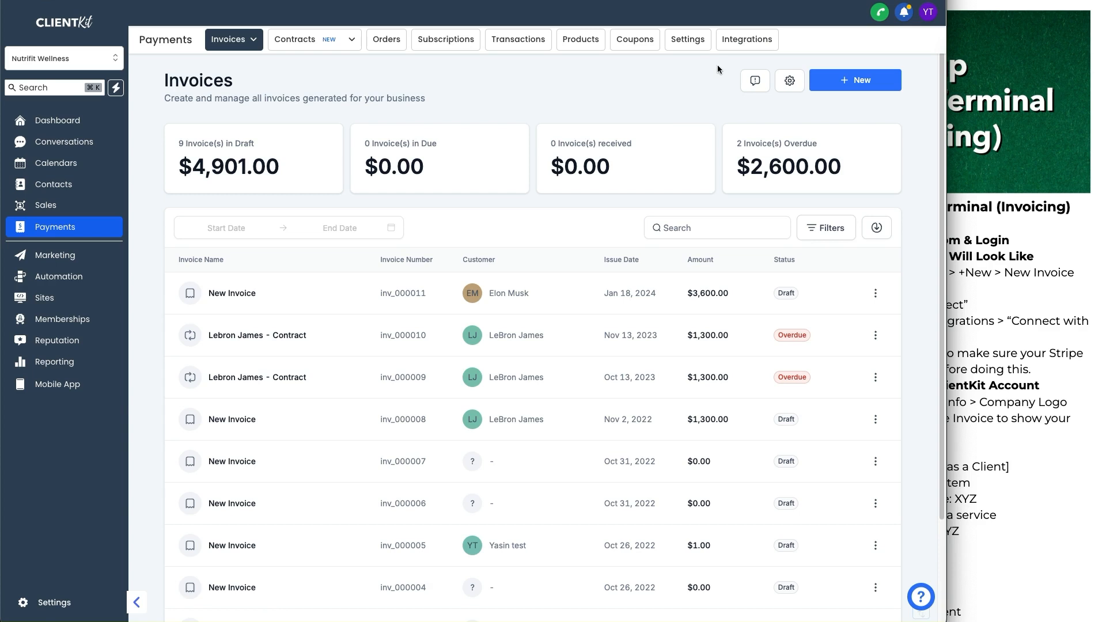
click(738, 48)
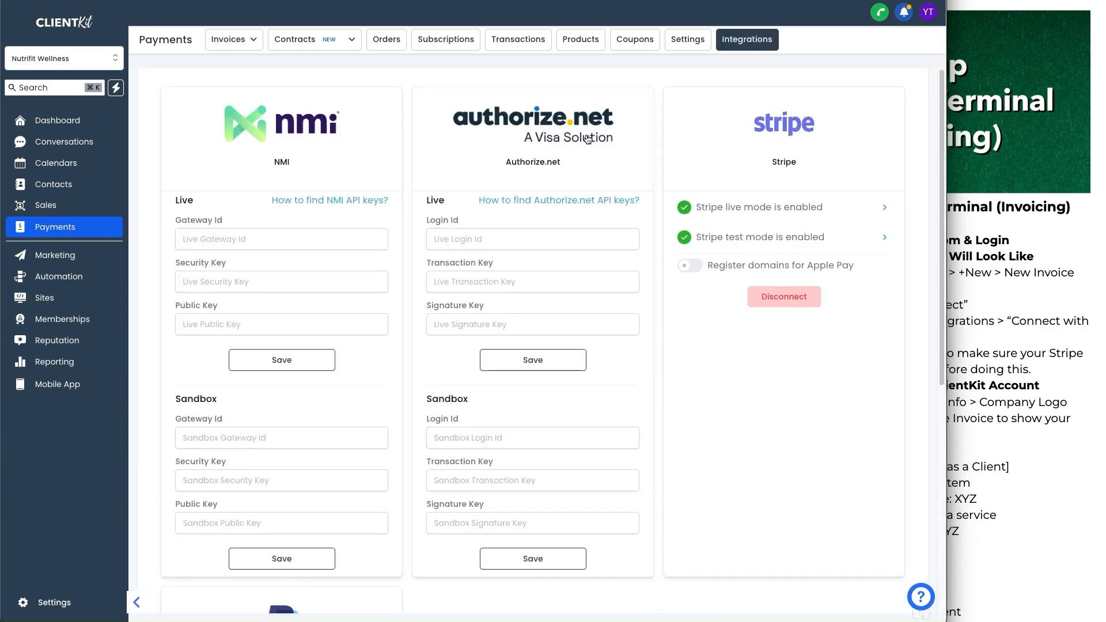
Look through the payment provider integrations, covering Stripe, NMI, Authorize.net and PayPal
mouse_move(730, 81)
mouse_down()
mouse_move(852, 82)
mouse_move(913, 173)
mouse_move(909, 369)
mouse_move(729, 369)
mouse_move(653, 305)
mouse_move(656, 170)
mouse_move(684, 83)
mouse_move(764, 82)
mouse_up()
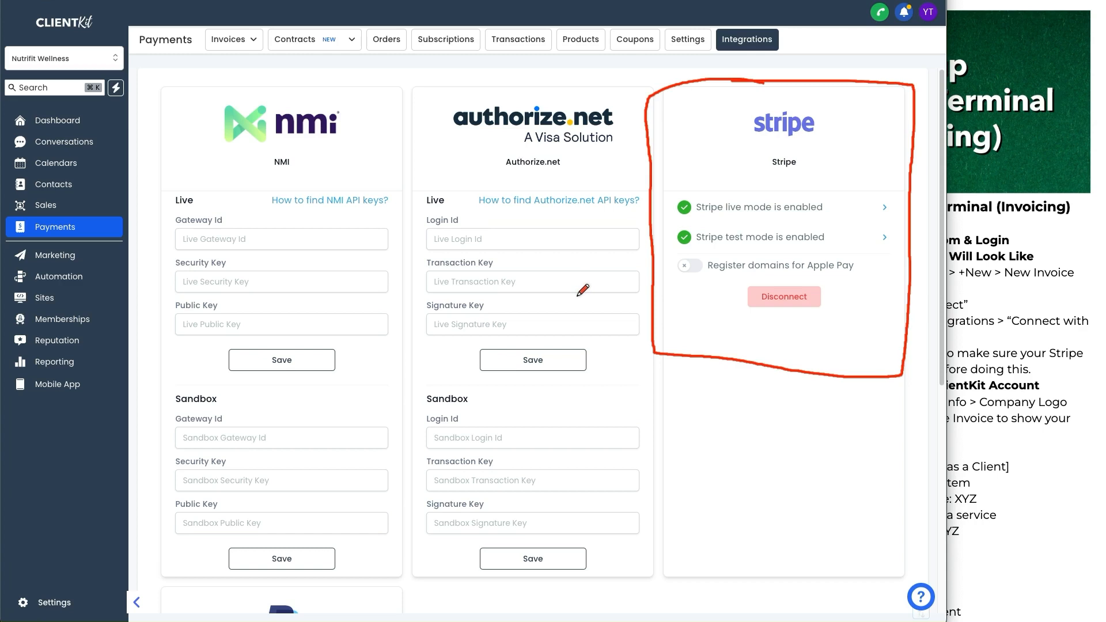
mouse_move(795, 416)
mouse_down()
mouse_move(785, 362)
mouse_move(805, 375)
mouse_up()
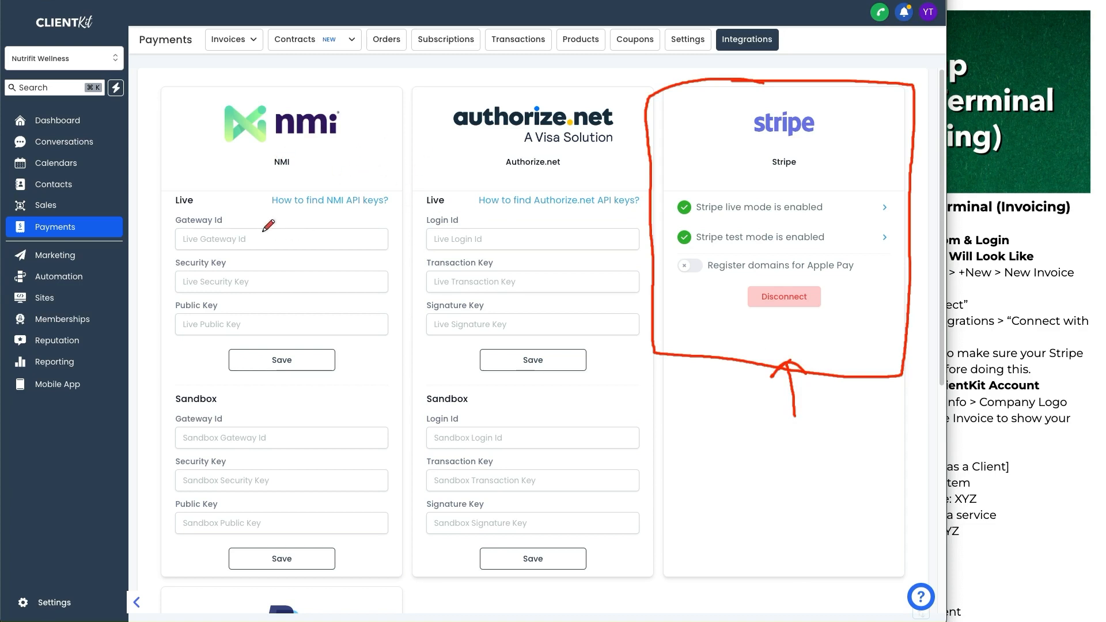
key(Escape)
scroll(353, 373, down, 6)
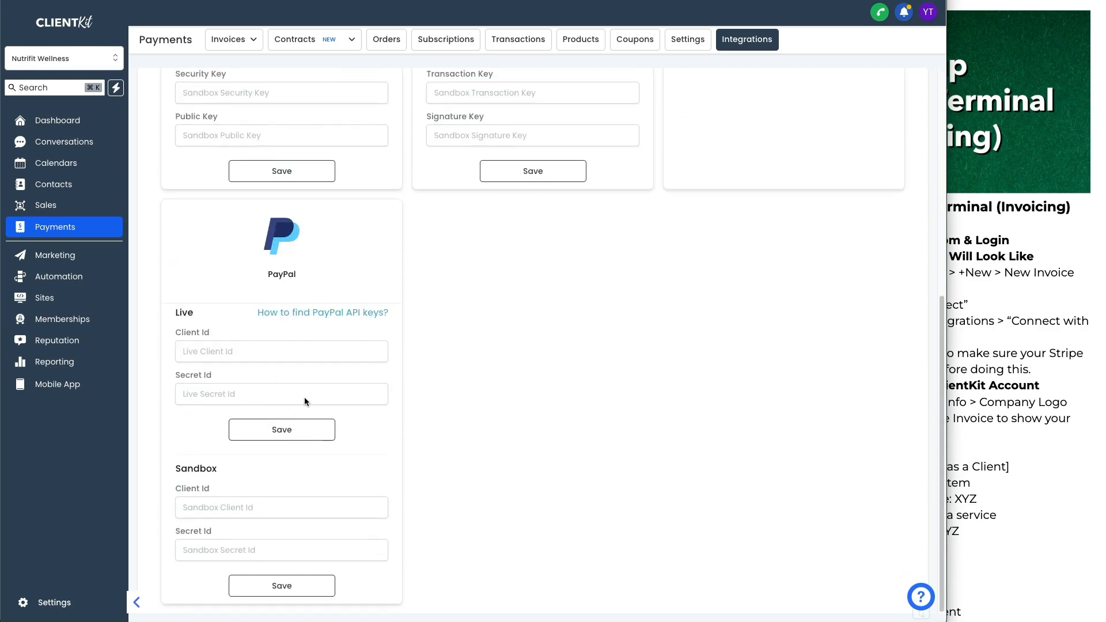
scroll(461, 426, up, 6)
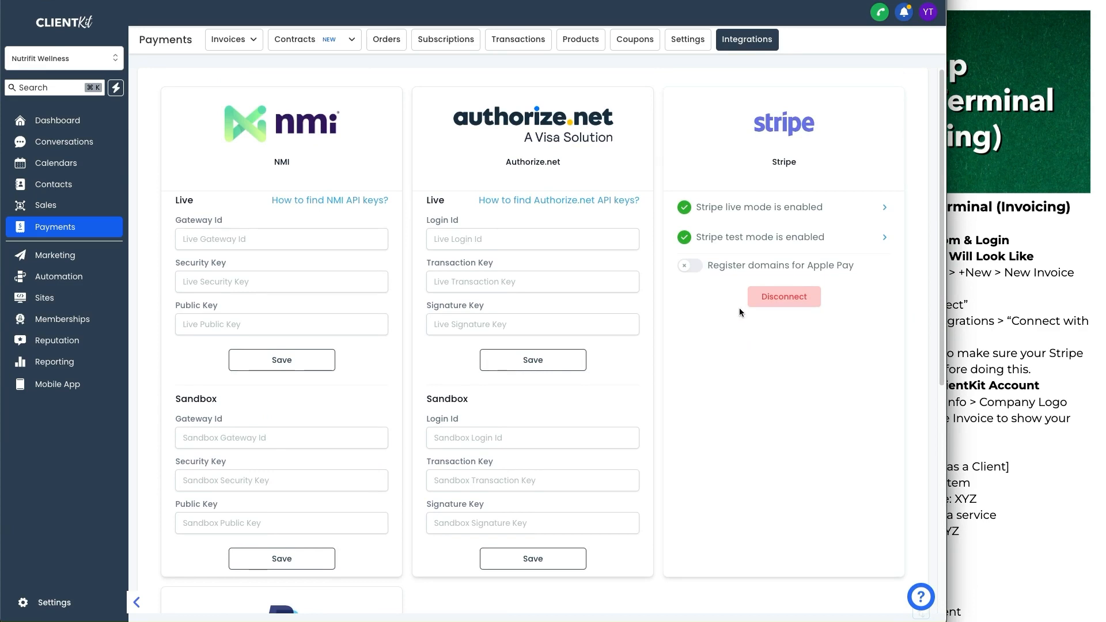
Enable domain registration for Apple Pay in the Stripe integration
drag(726, 265, 784, 270)
click(812, 265)
click(783, 270)
click(691, 270)
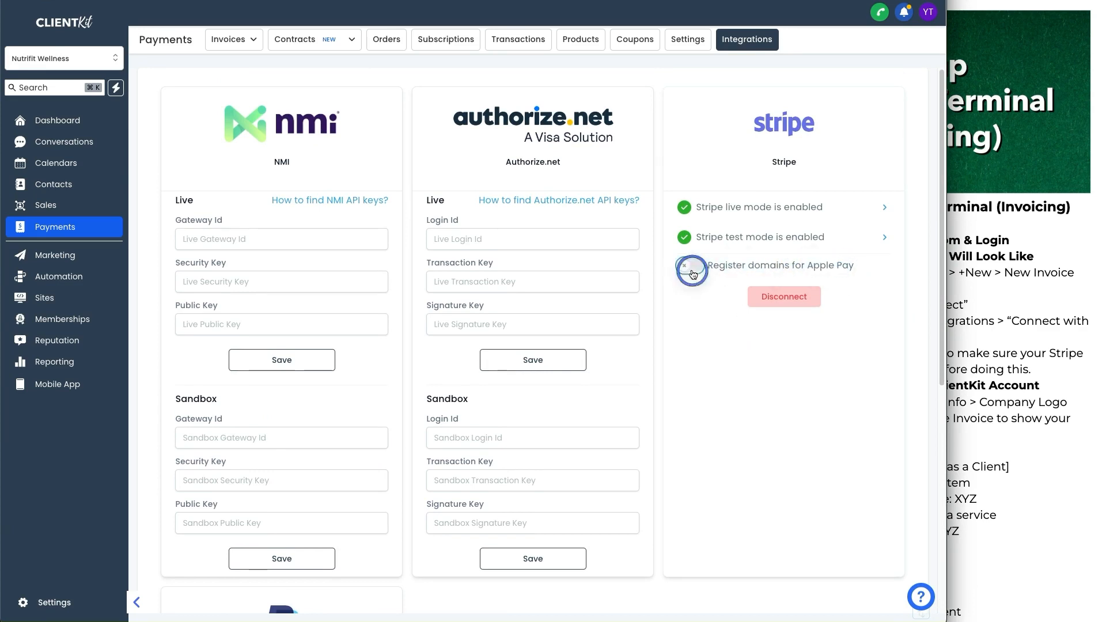
Try the Apple Pay domain registration option in the Stripe integration again and cancel without registering
click(471, 357)
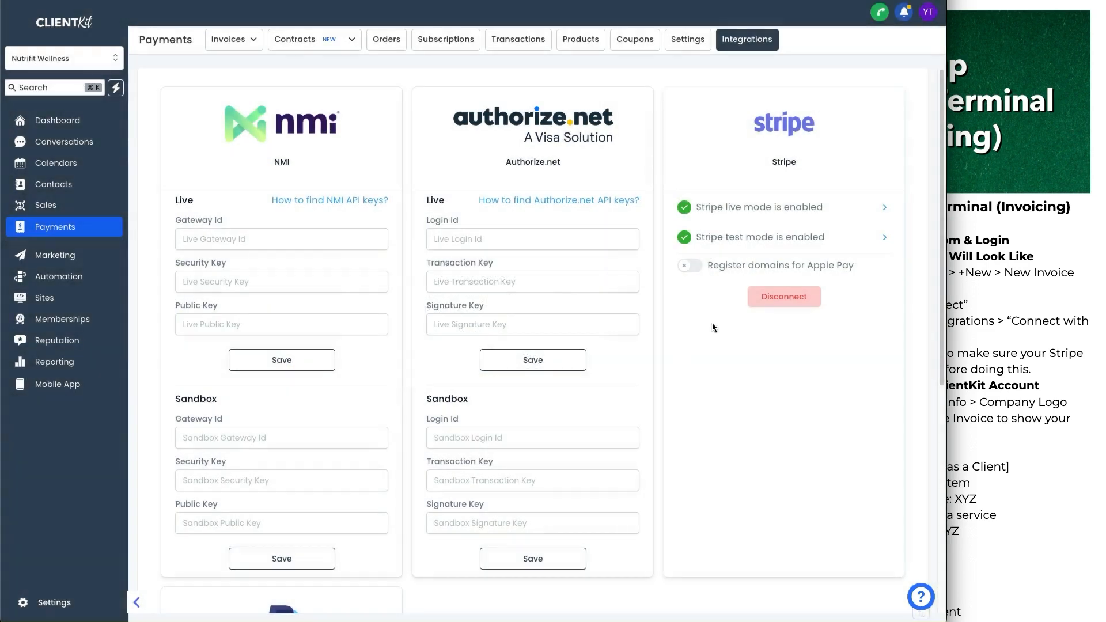
click(701, 274)
click(472, 356)
View the business logo in the business profile settings and return to the payment integrations
click(63, 598)
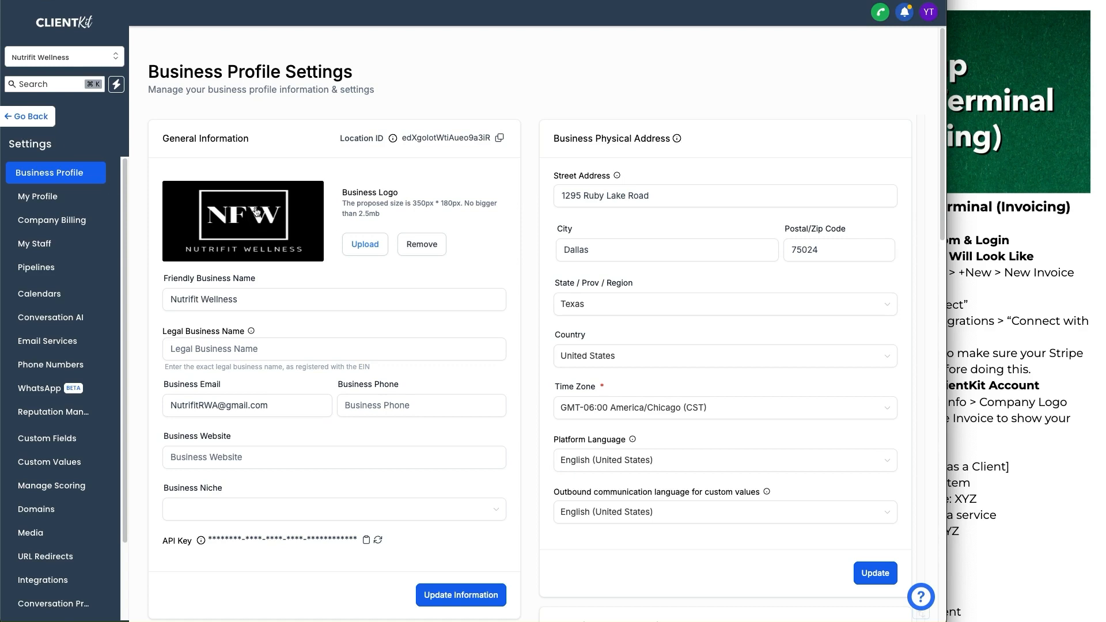
click(24, 119)
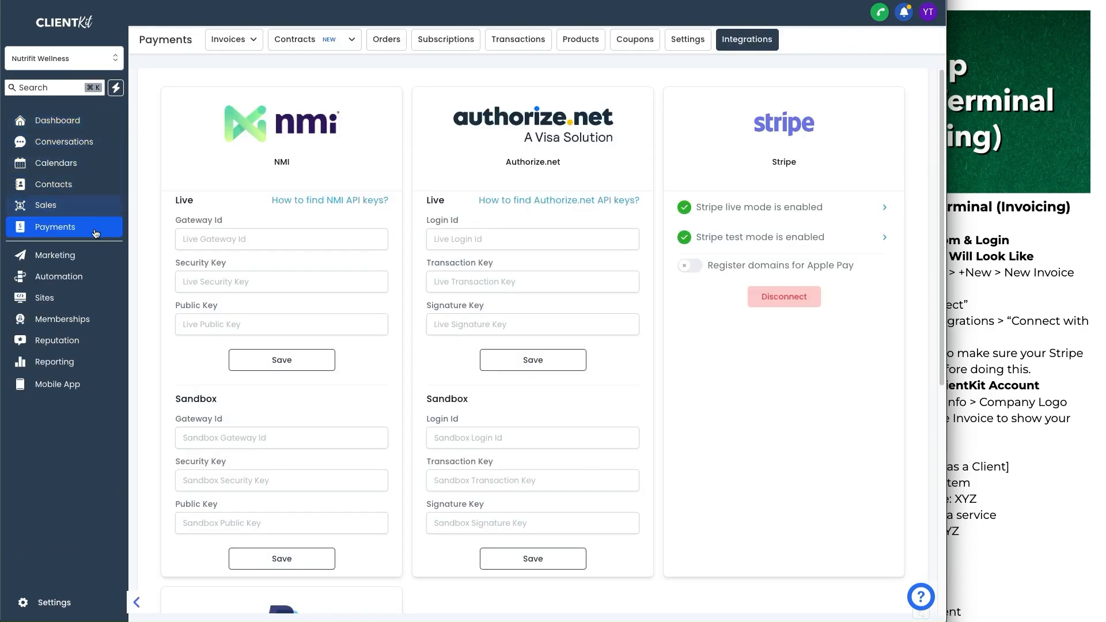
click(585, 80)
Open the list of all invoices and look through the invoices with their statuses and amounts
mouse_move(234, 40)
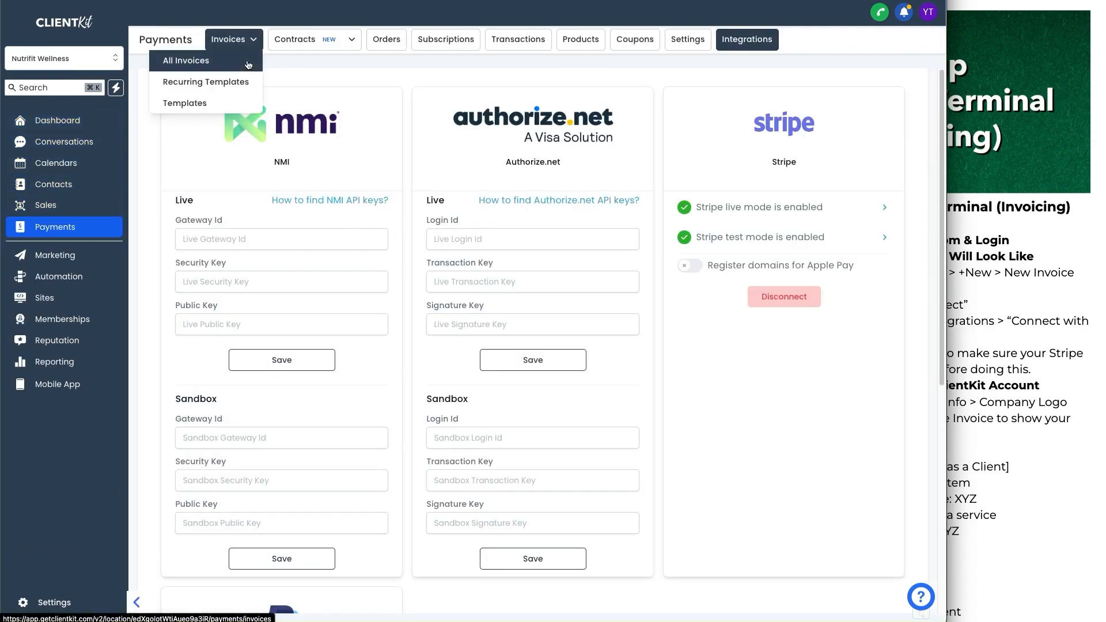
click(248, 62)
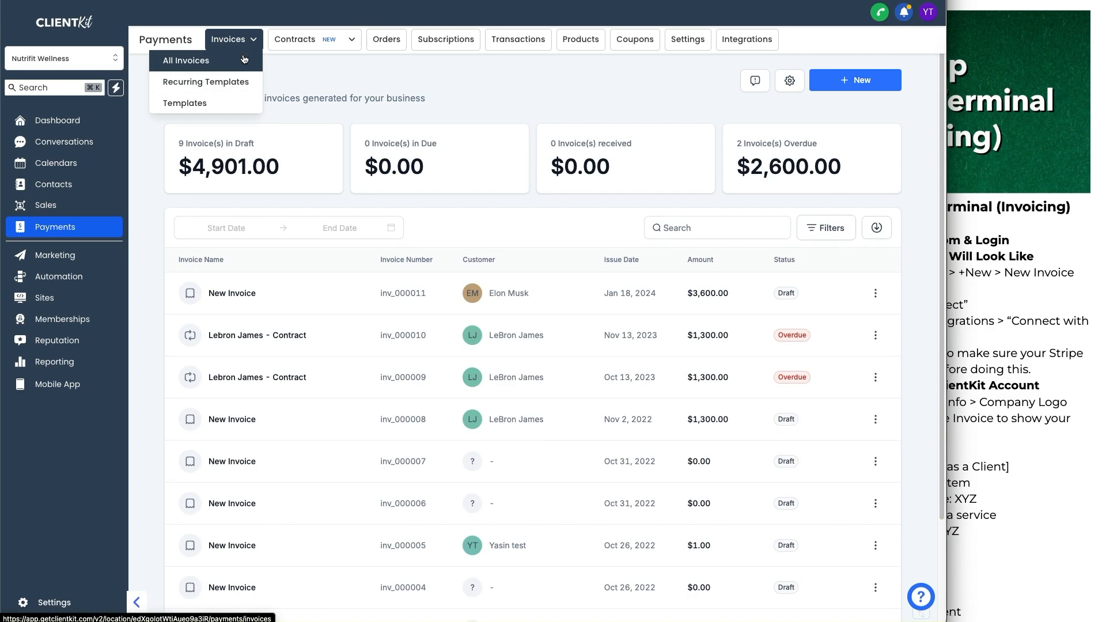
scroll(587, 260, down, 2)
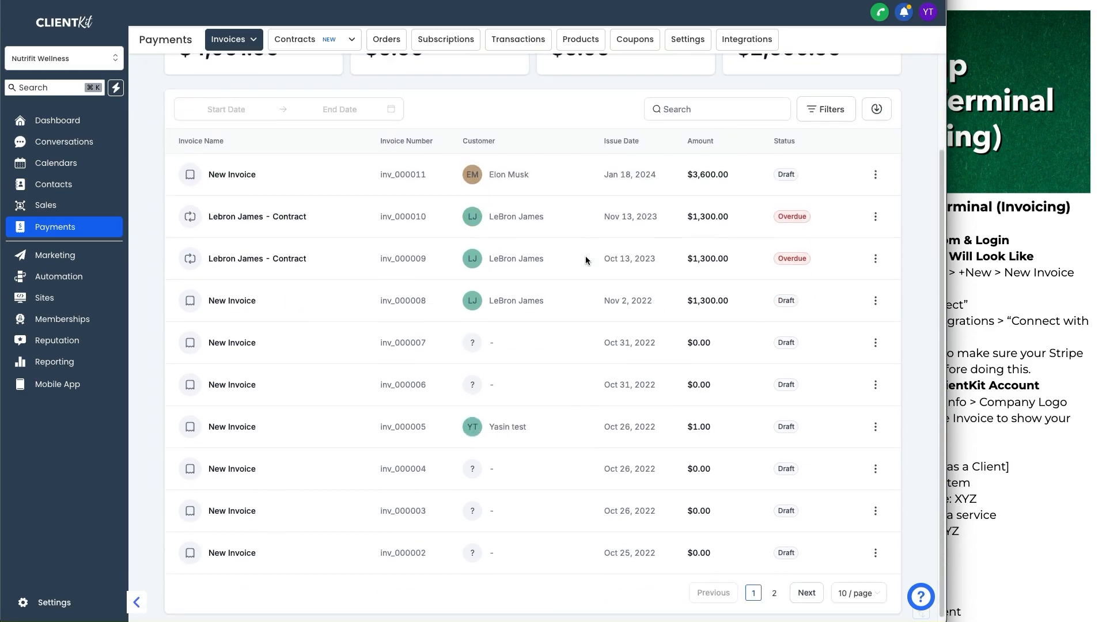
scroll(524, 277, up, 2)
Open the recurring invoice templates and start a new recurring template
mouse_move(242, 43)
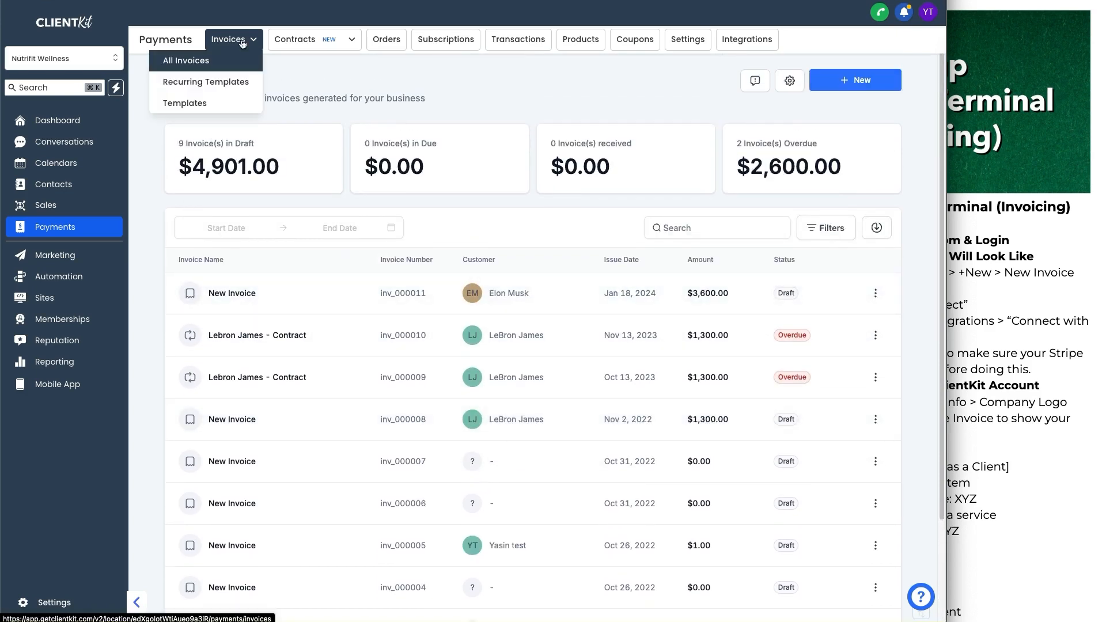
click(234, 83)
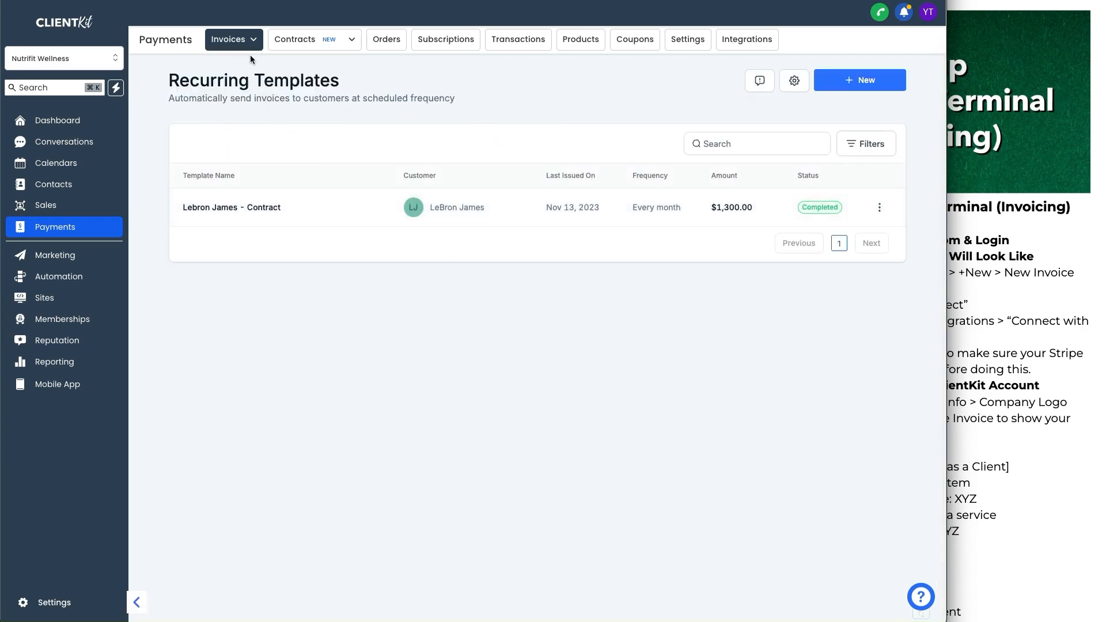
click(835, 82)
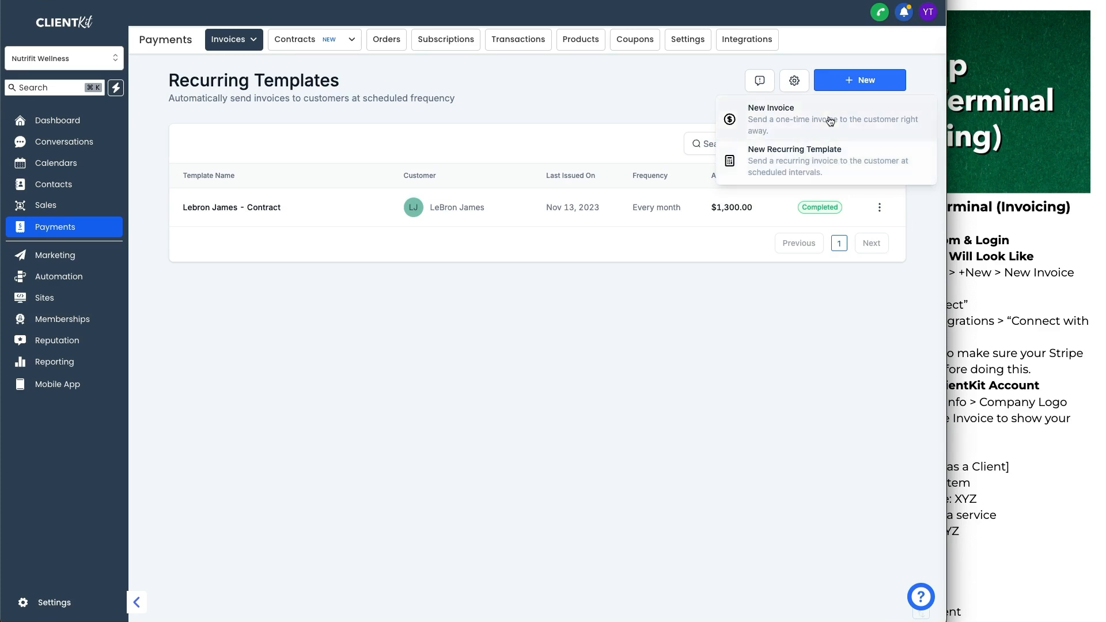
click(818, 163)
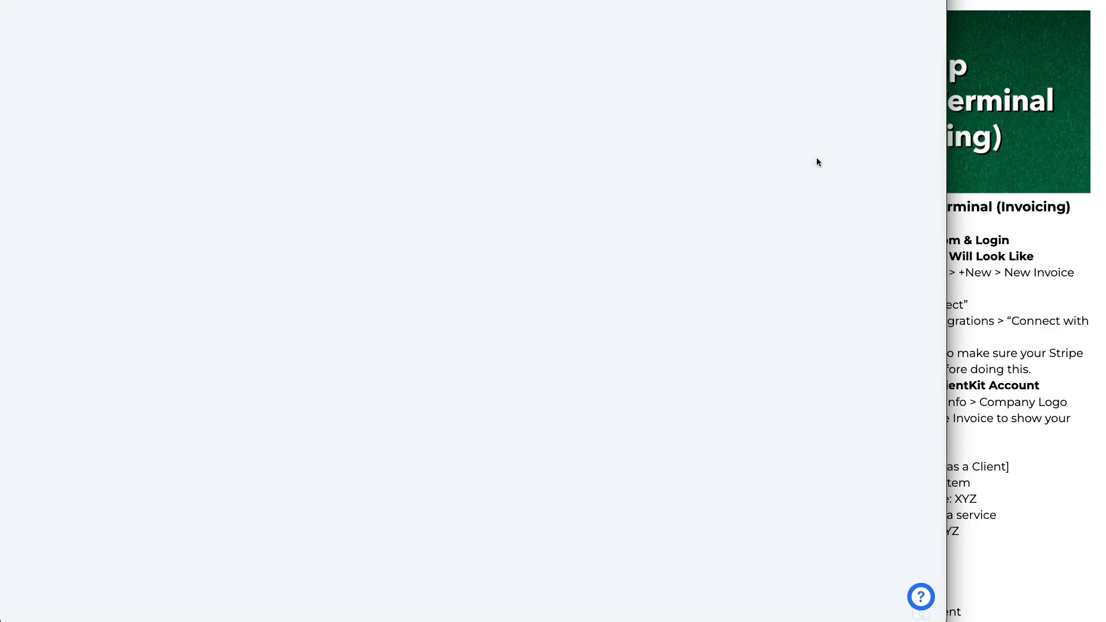
Review the recurring template's frequency, start, end and advance-sending settings and its invoice layout, and leave without saving
click(249, 122)
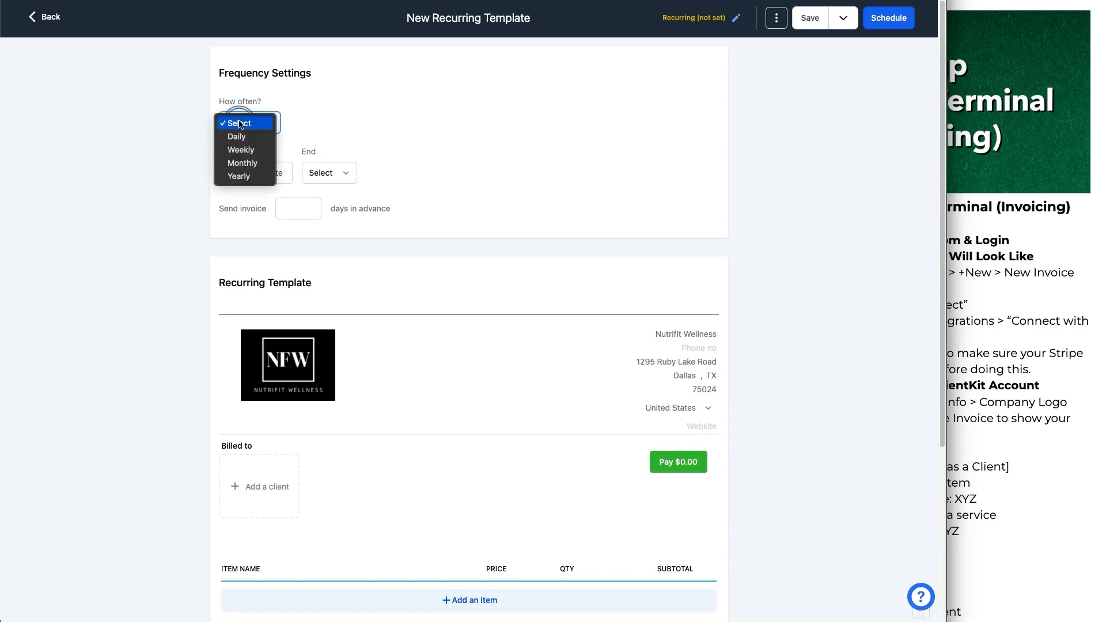
click(372, 128)
click(295, 171)
click(317, 138)
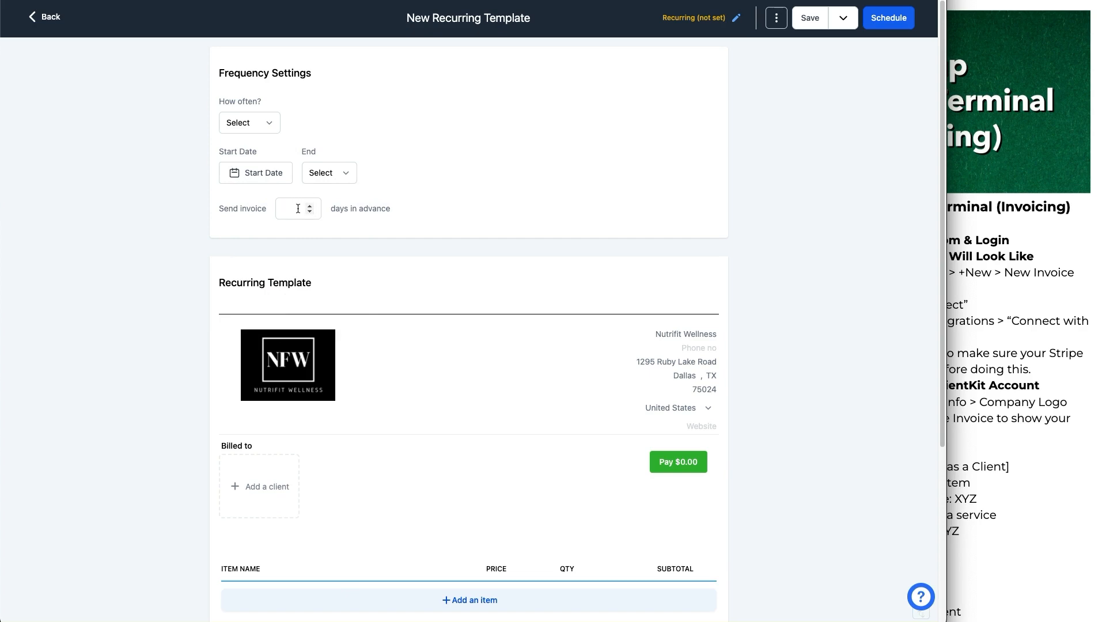
scroll(298, 209, down, 5)
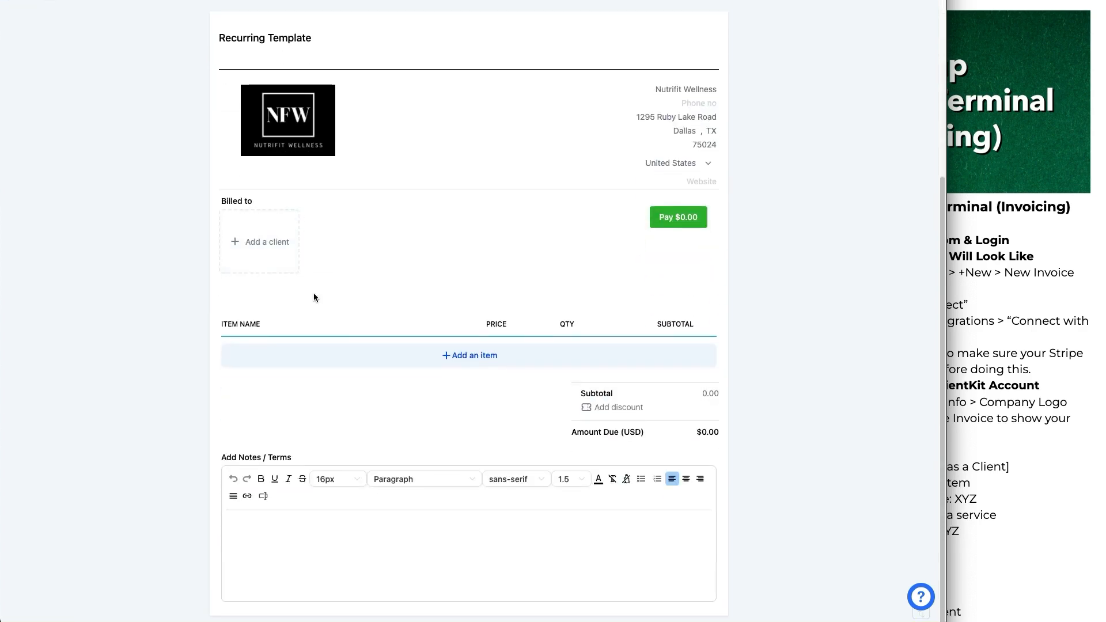
scroll(519, 280, up, 5)
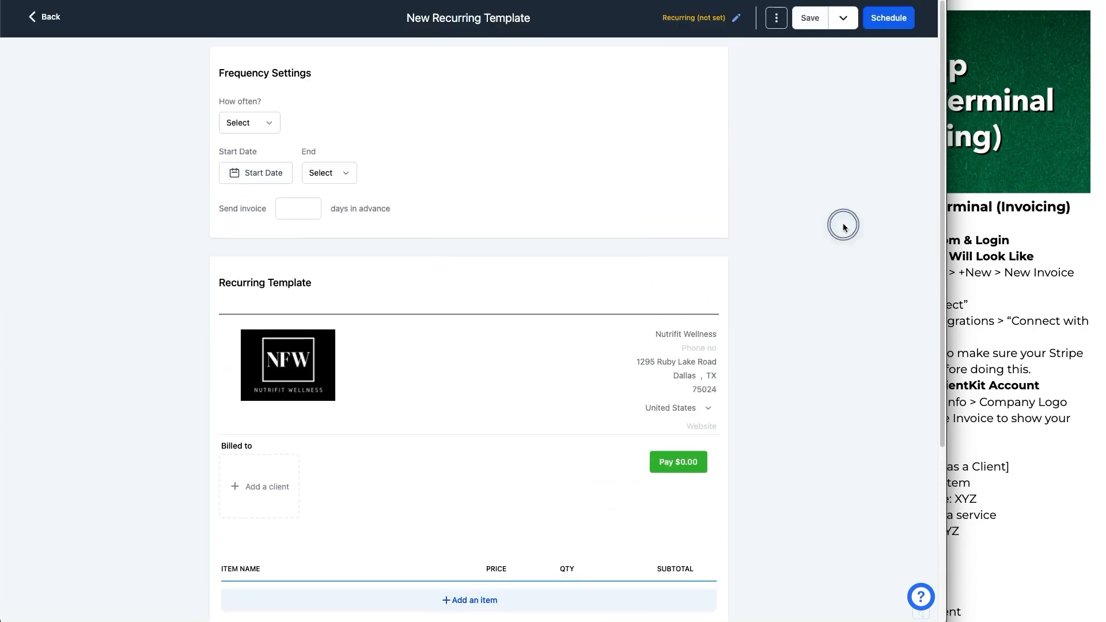
click(50, 20)
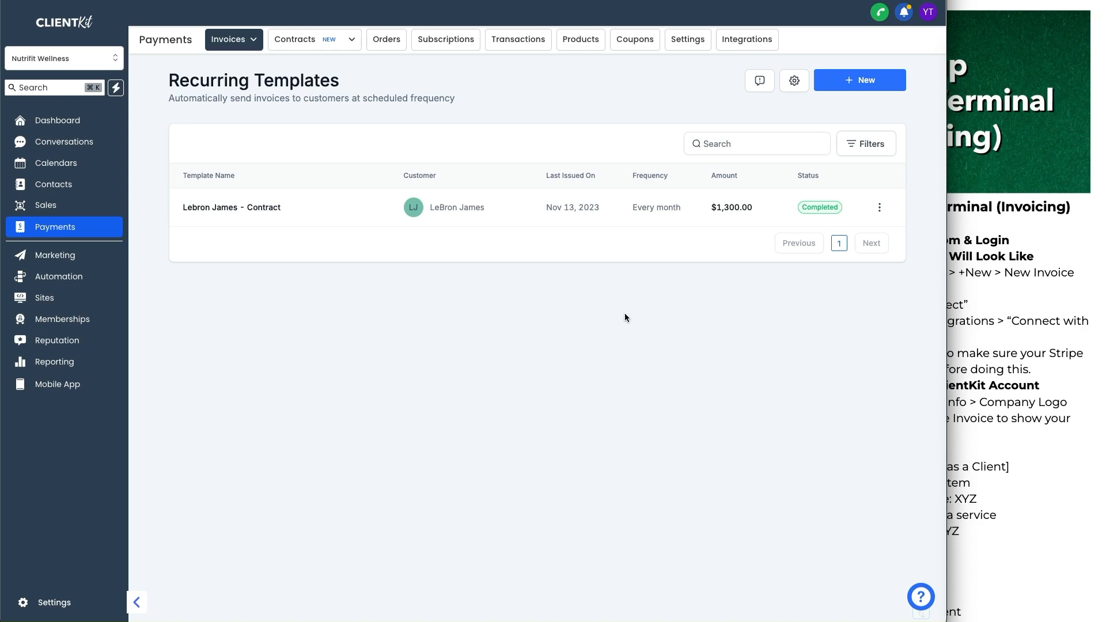
Browse the payment pages for documents and contracts, orders, subscriptions and transactions
click(306, 41)
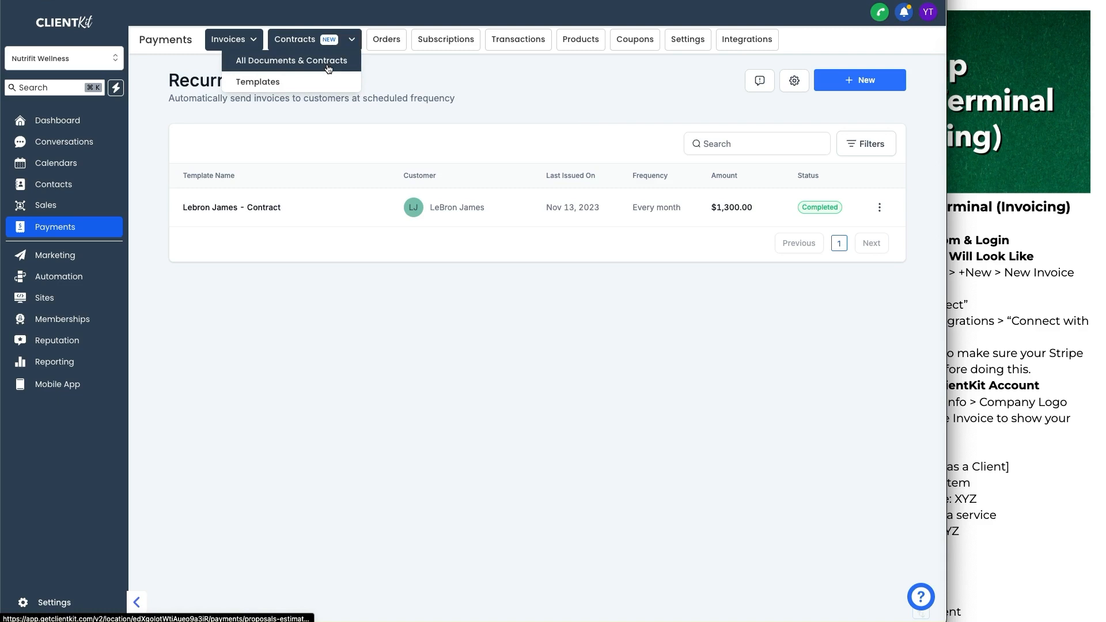
click(327, 68)
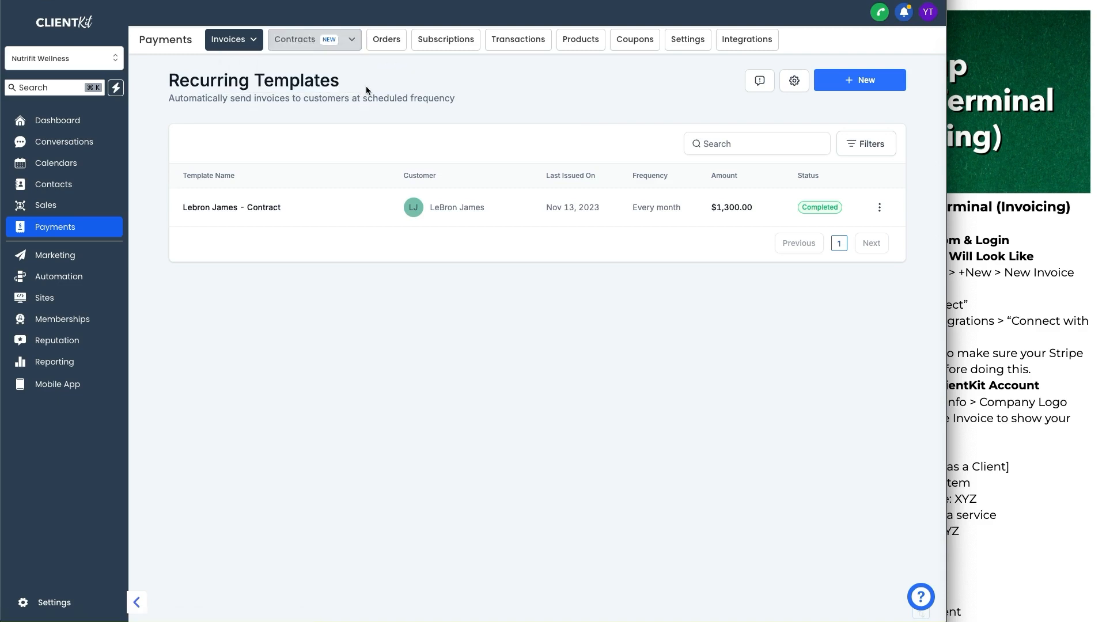
click(389, 51)
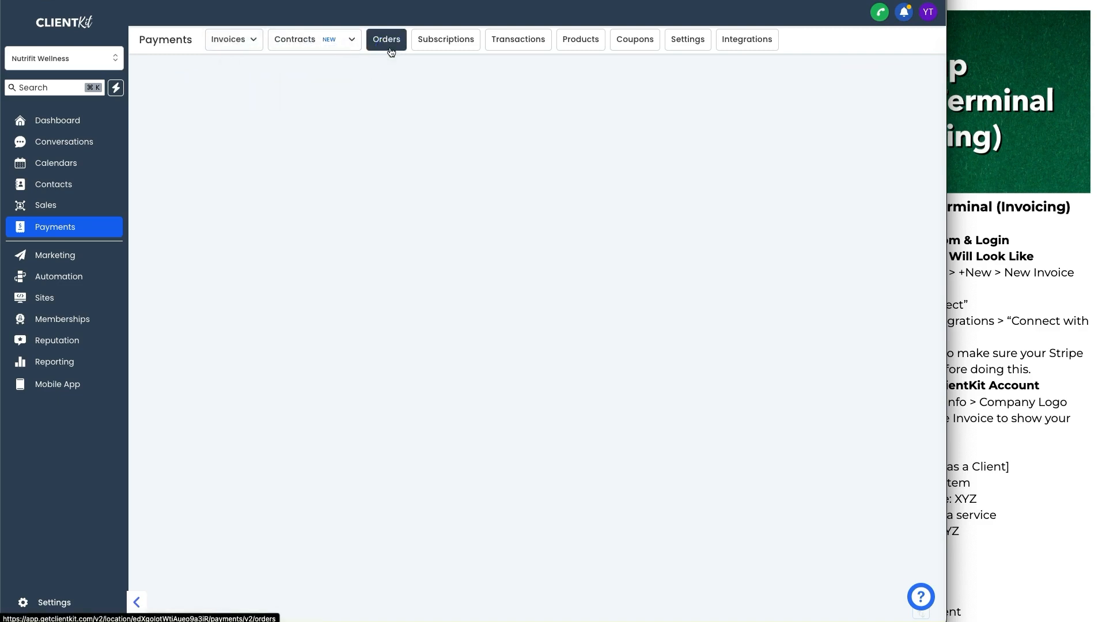
click(453, 49)
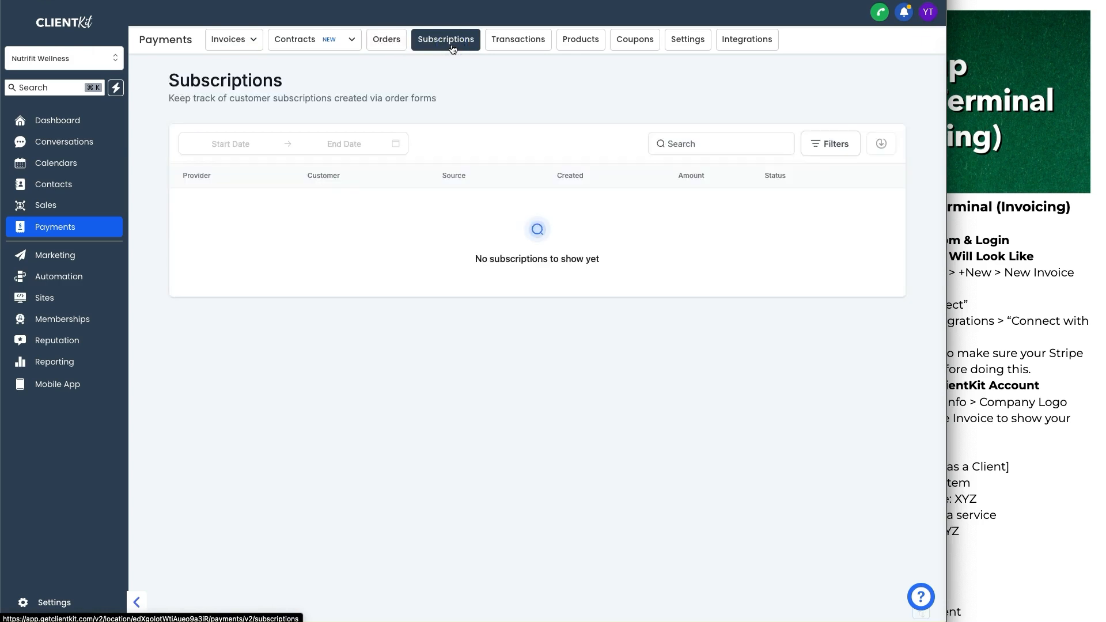
click(521, 50)
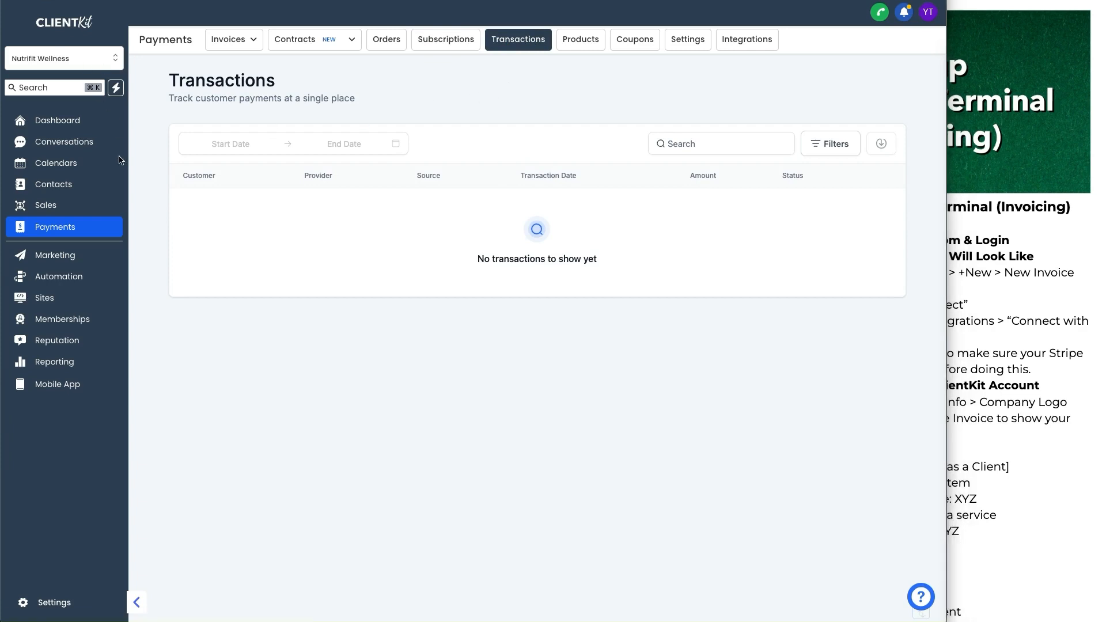
click(32, 175)
mouse_move(32, 175)
mouse_down()
mouse_move(87, 196)
mouse_move(17, 193)
mouse_move(16, 168)
mouse_move(37, 164)
mouse_up()
drag(139, 165, 126, 191)
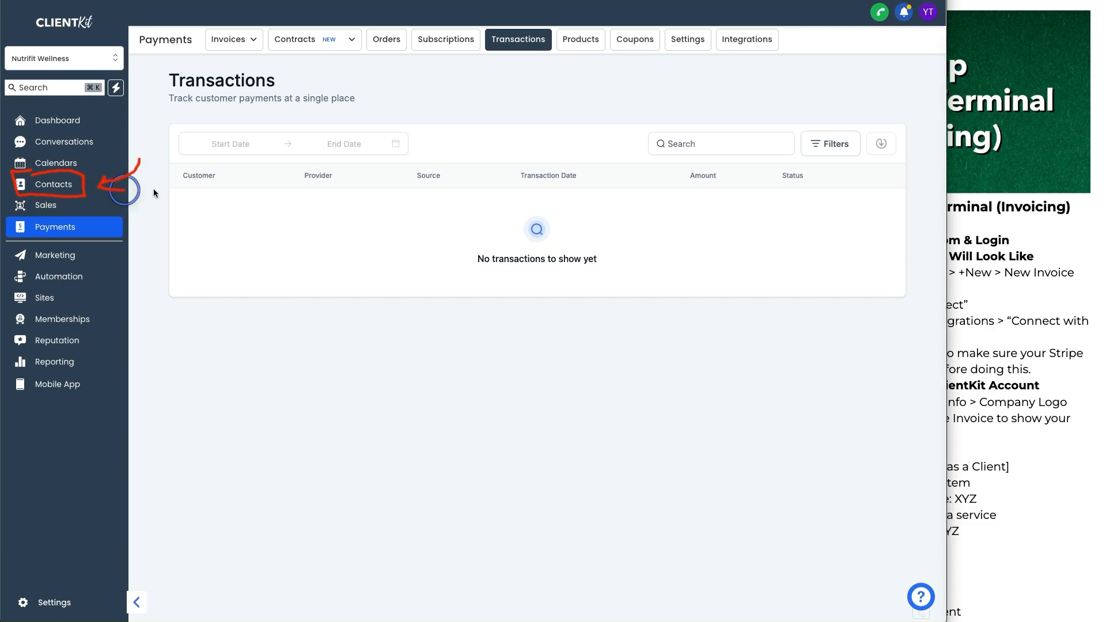
drag(374, 56, 538, 57)
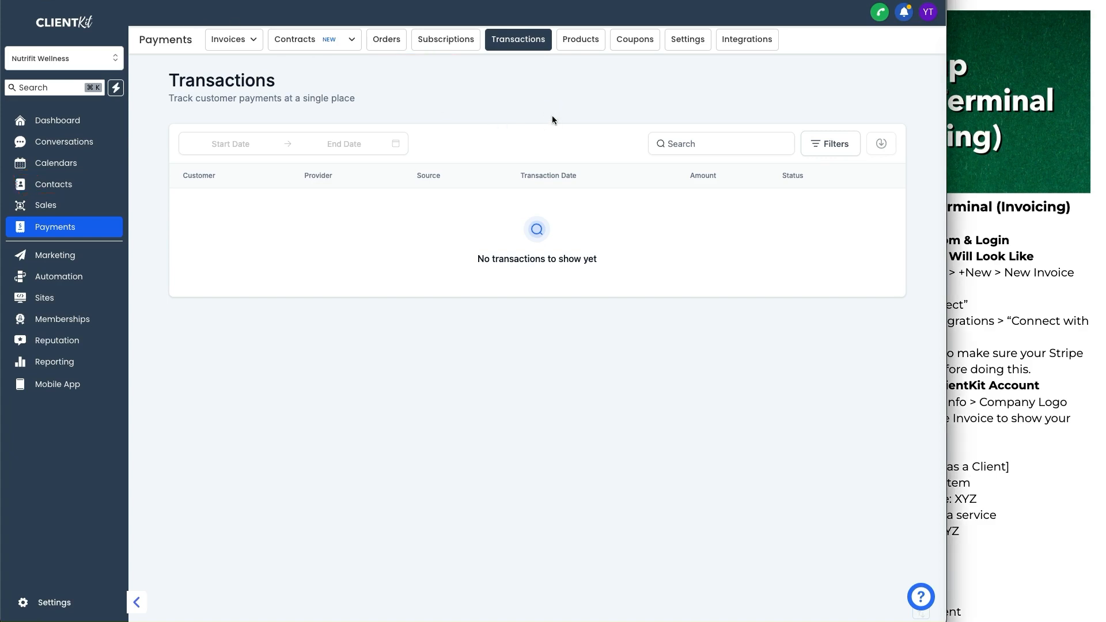
Review the new product form from the products page, including its product type and one-time or recurring pricing, and discard the product
click(576, 40)
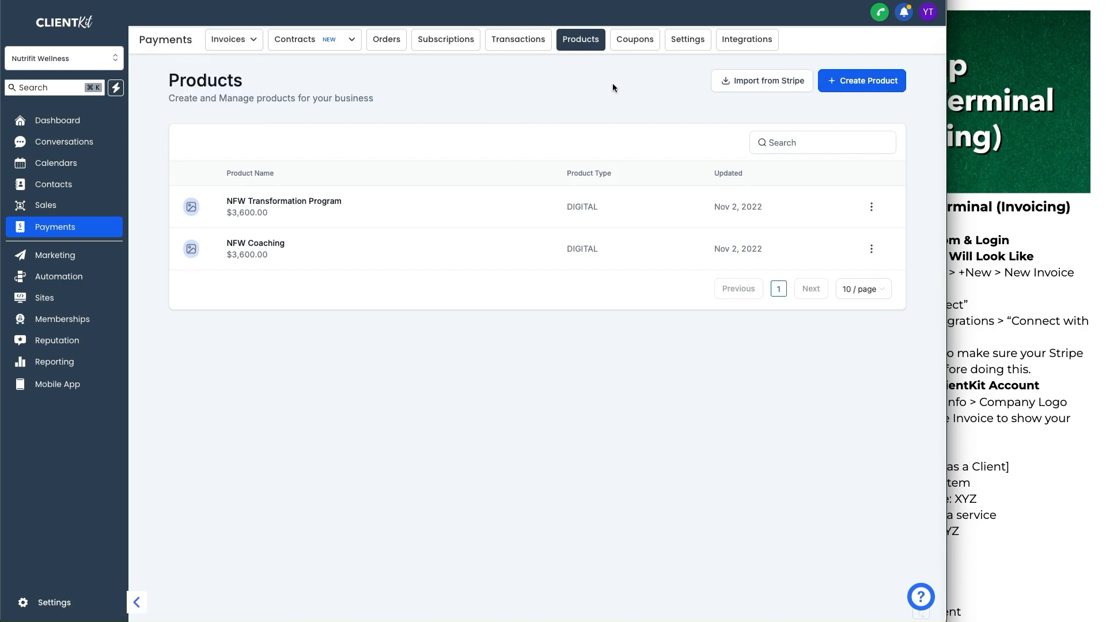
click(853, 84)
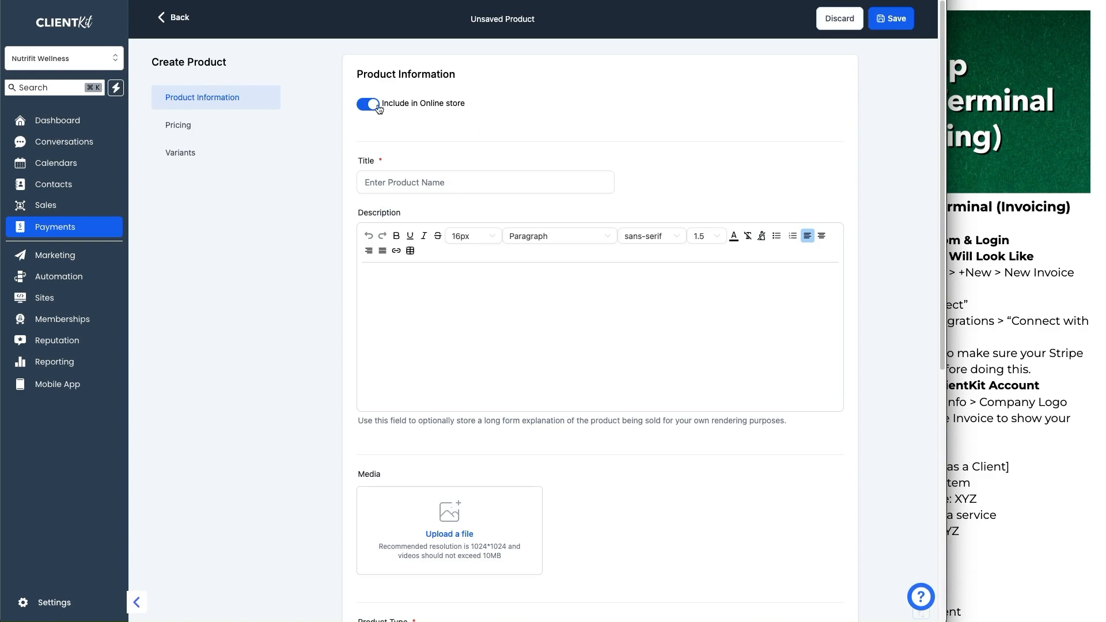
scroll(471, 168, down, 7)
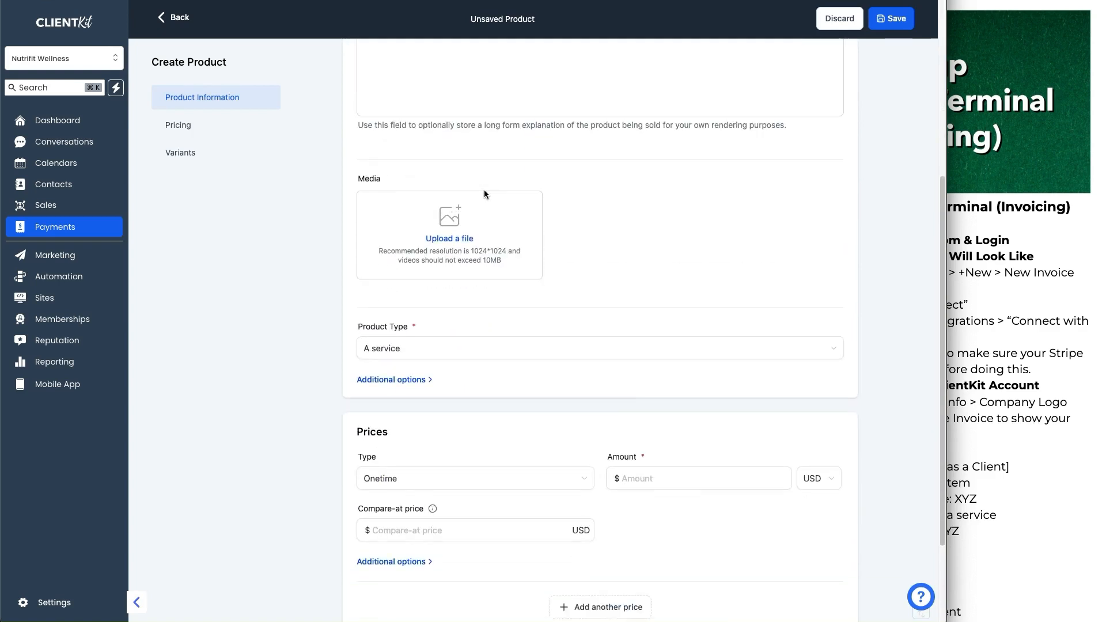
scroll(418, 188, down, 1)
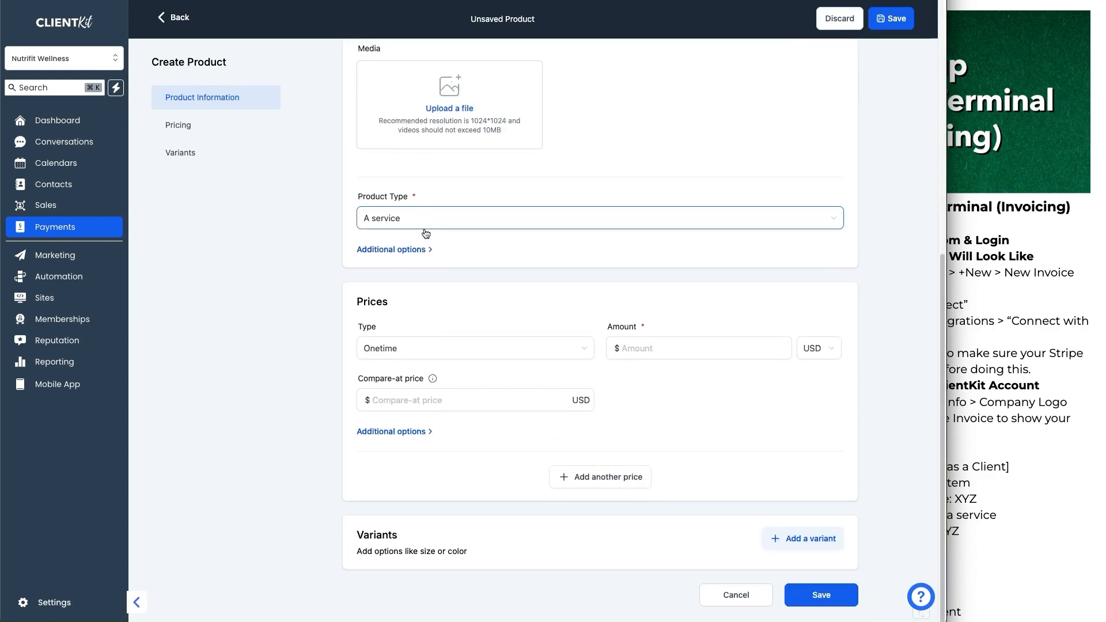
click(434, 347)
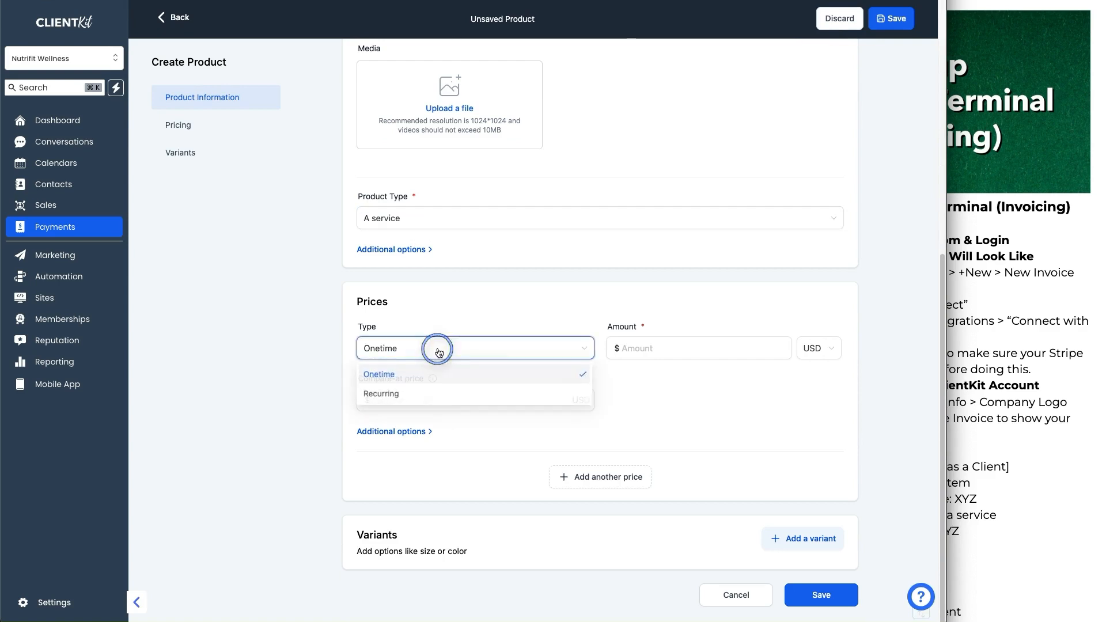
click(434, 347)
scroll(660, 243, up, 8)
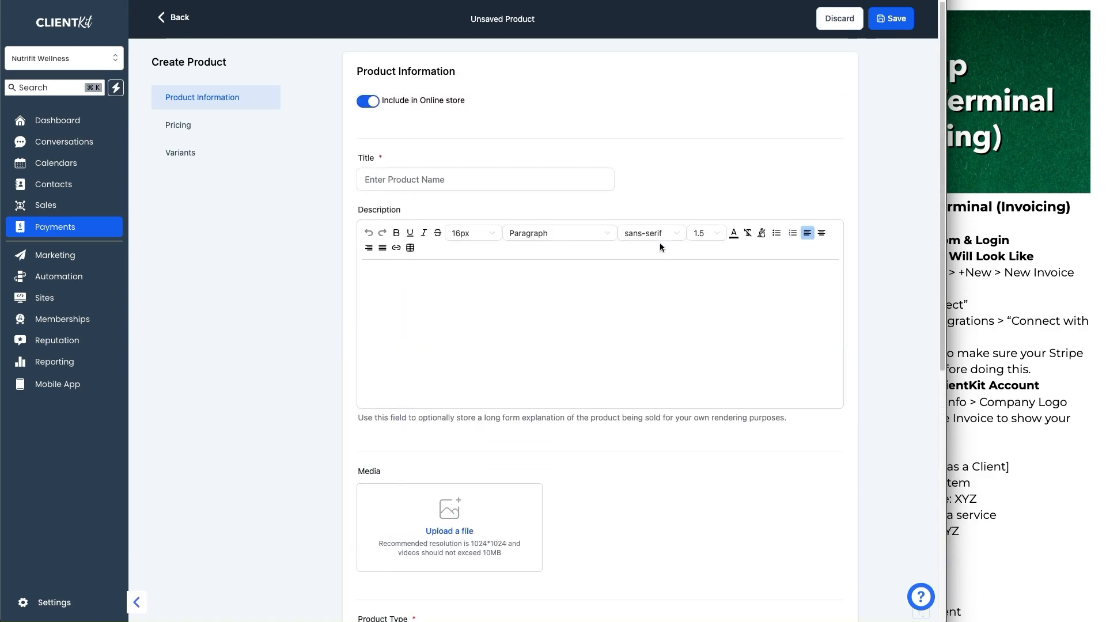
click(833, 30)
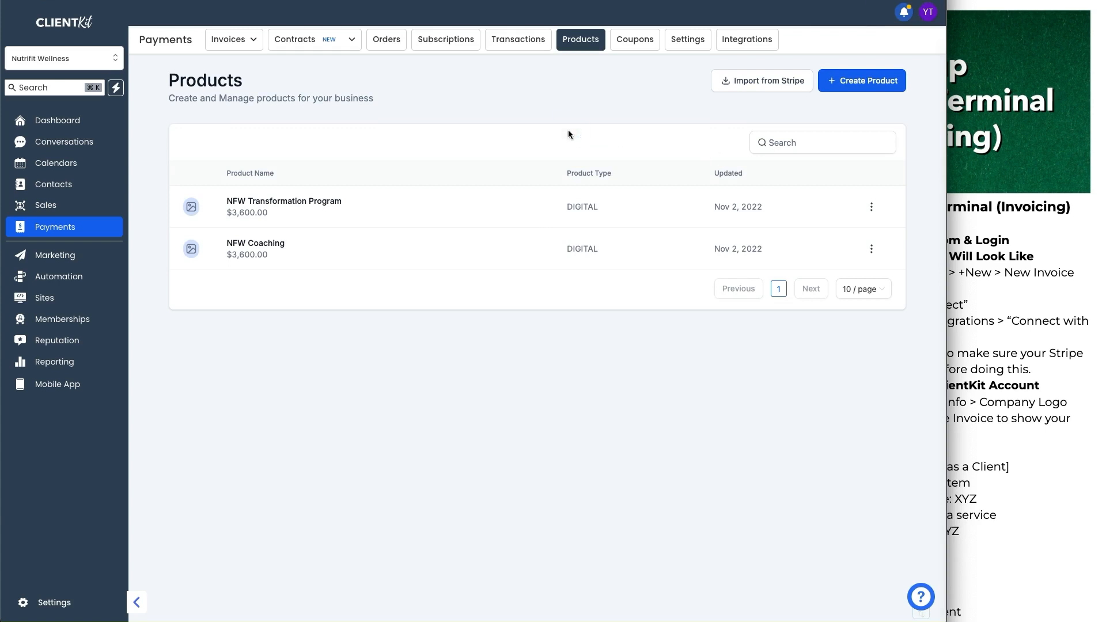
Return to the list of all invoices and open the draft invoice issued Jan 18, 2024 for editing
mouse_move(253, 50)
click(186, 61)
click(849, 80)
click(572, 275)
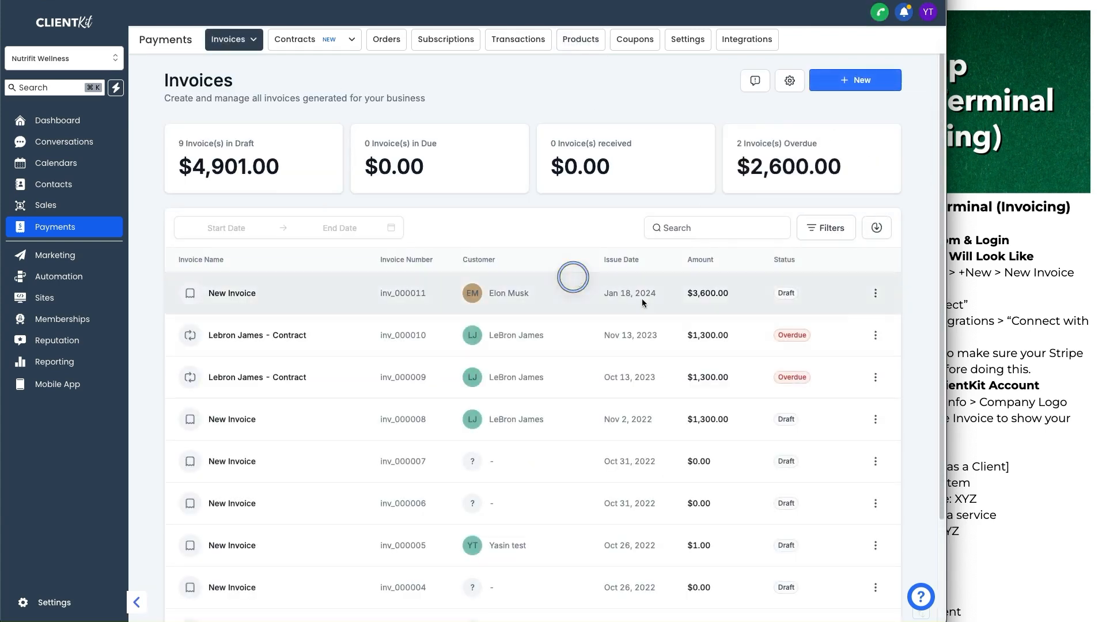
click(876, 294)
click(842, 211)
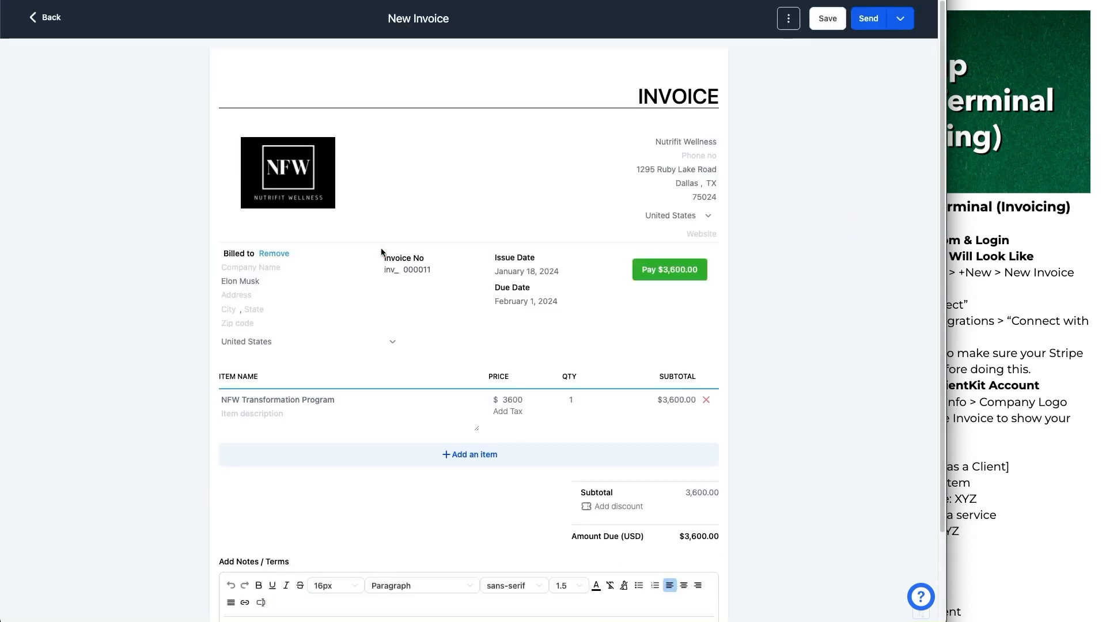
Try the Save for later use option in the invoice's new item form, cancel the item, and return to the invoices list
scroll(382, 252, down, 3)
click(438, 376)
click(360, 246)
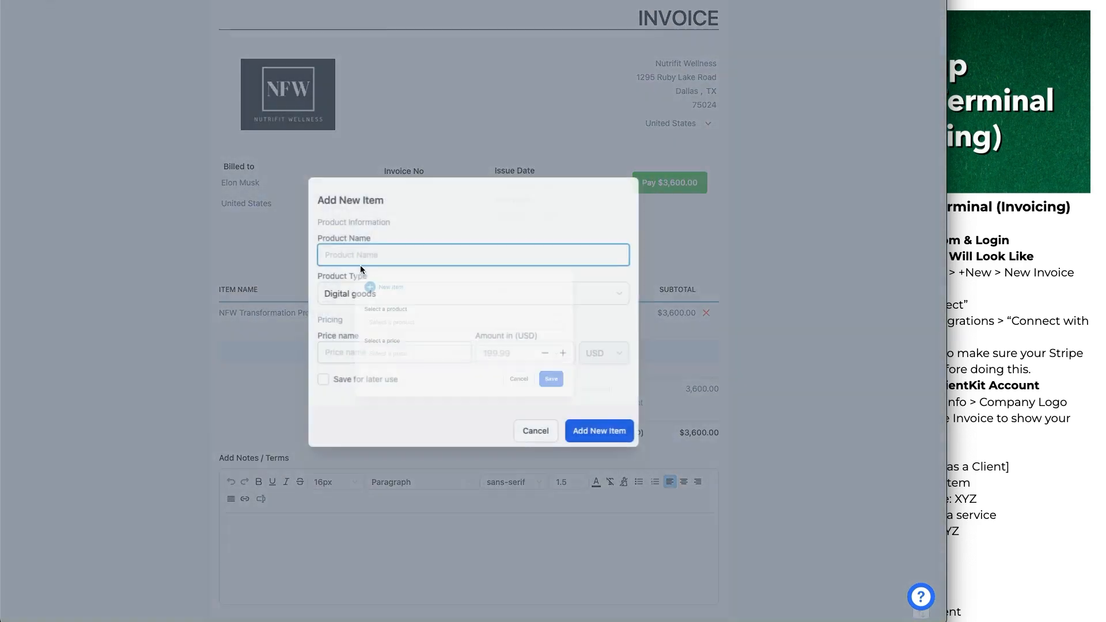
click(319, 381)
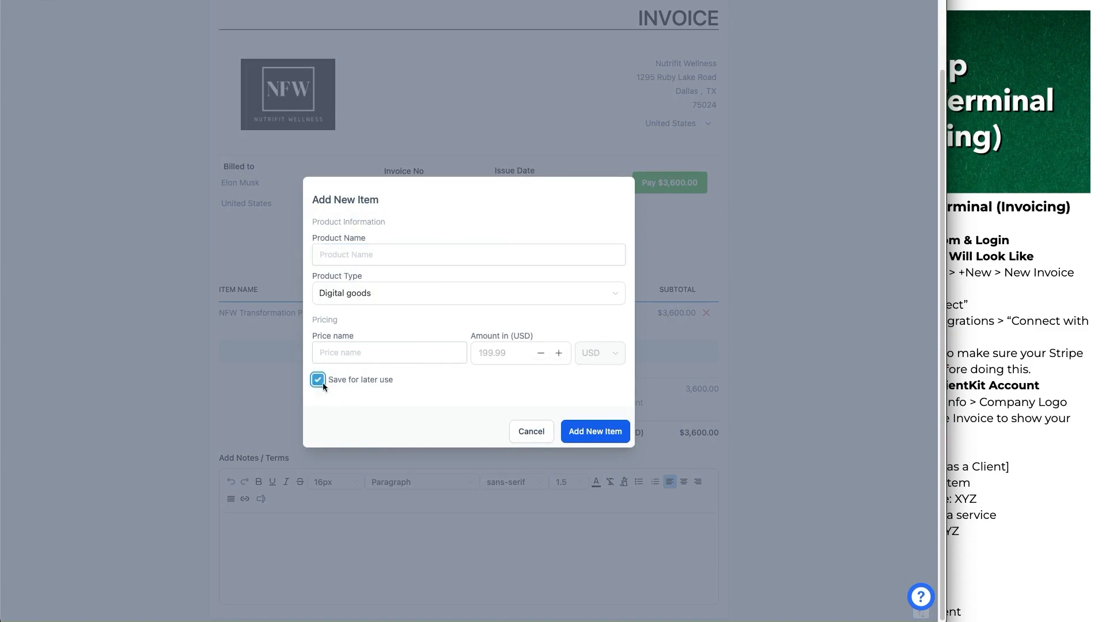
click(527, 433)
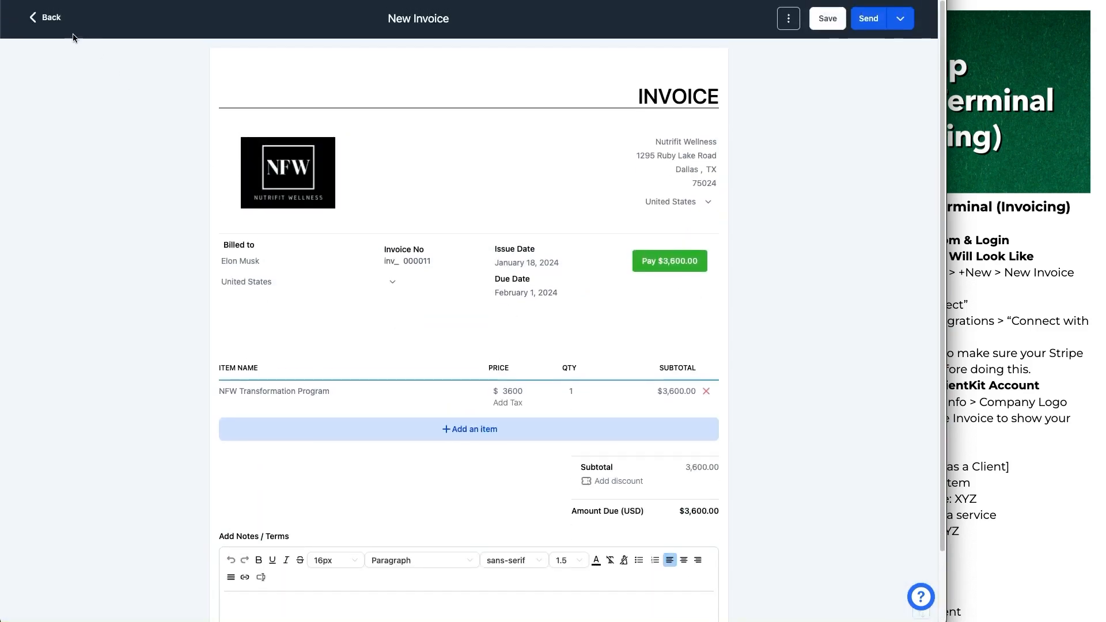
click(60, 23)
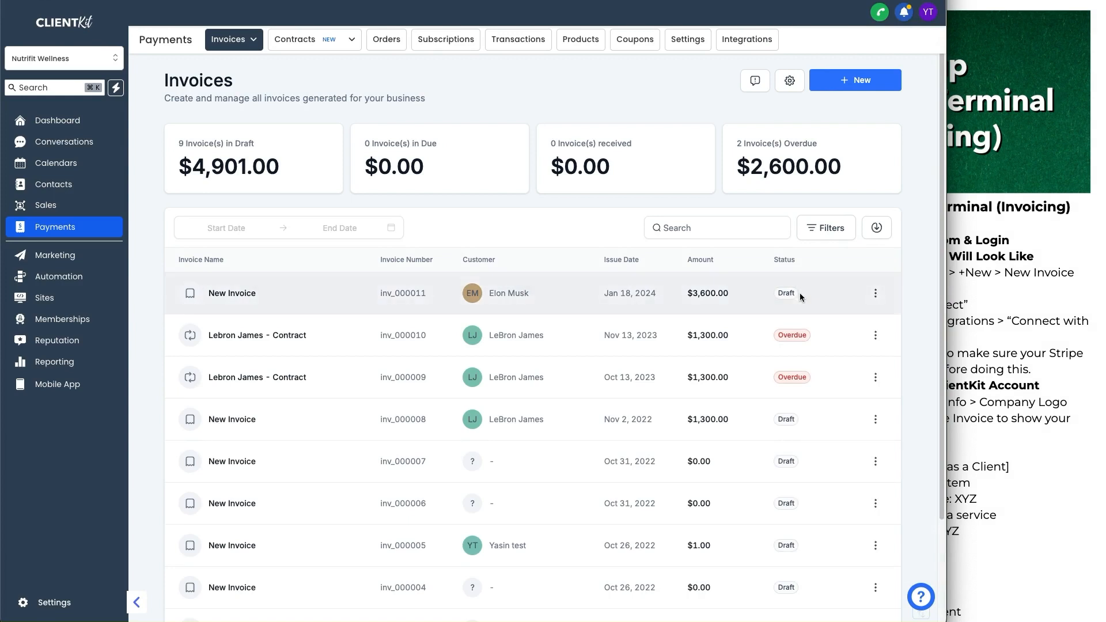
Review the available actions for the draft invoice issued Jan 18, 2024, and the invoice page choices
scroll(807, 288, down, 1)
click(875, 235)
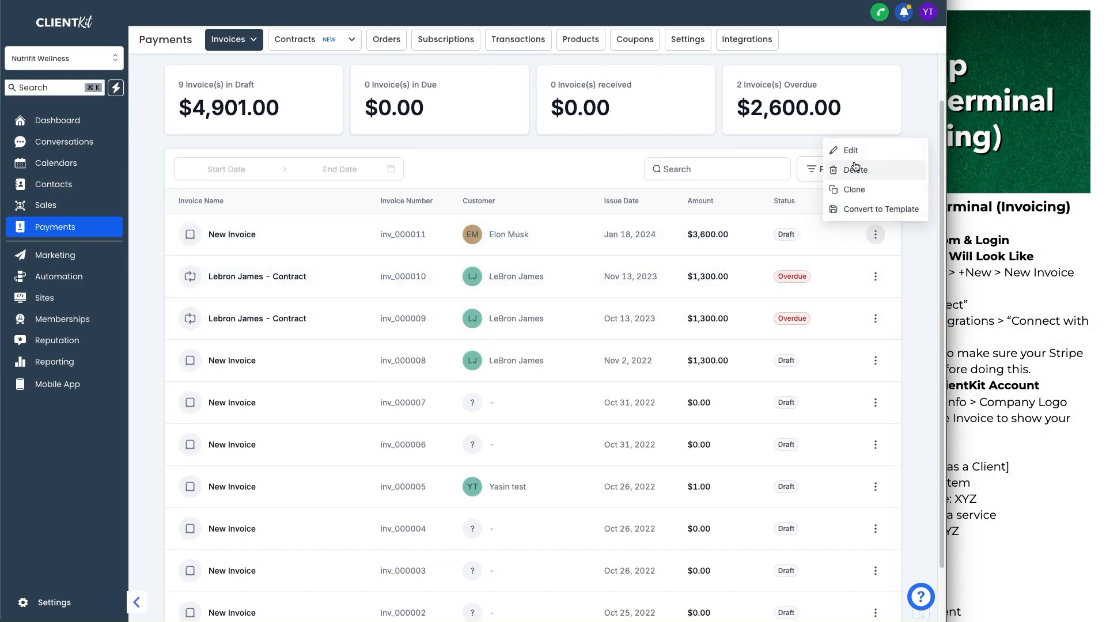
click(881, 238)
scroll(879, 237, up, 2)
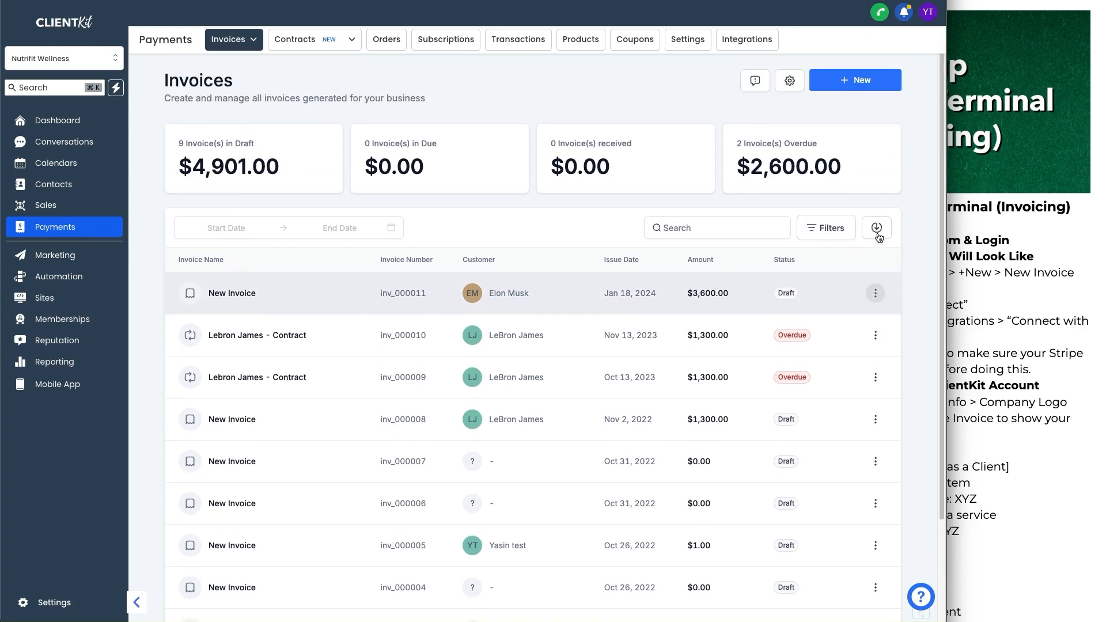
mouse_move(243, 41)
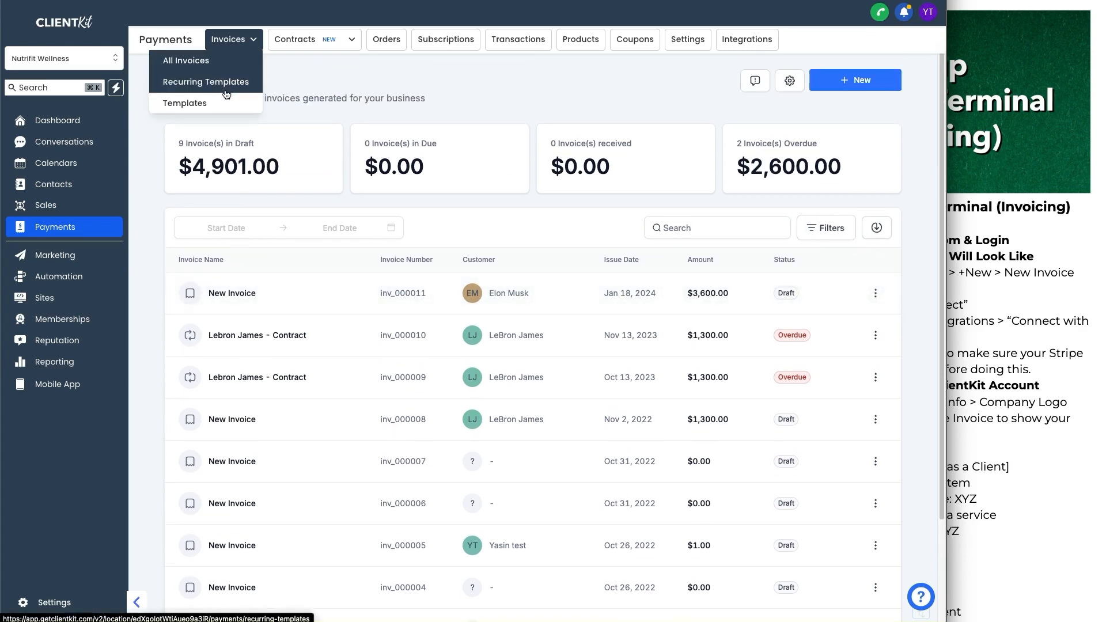
Switch to the payment terminal setup guide and read through its steps up to the invoice options
click(962, 292)
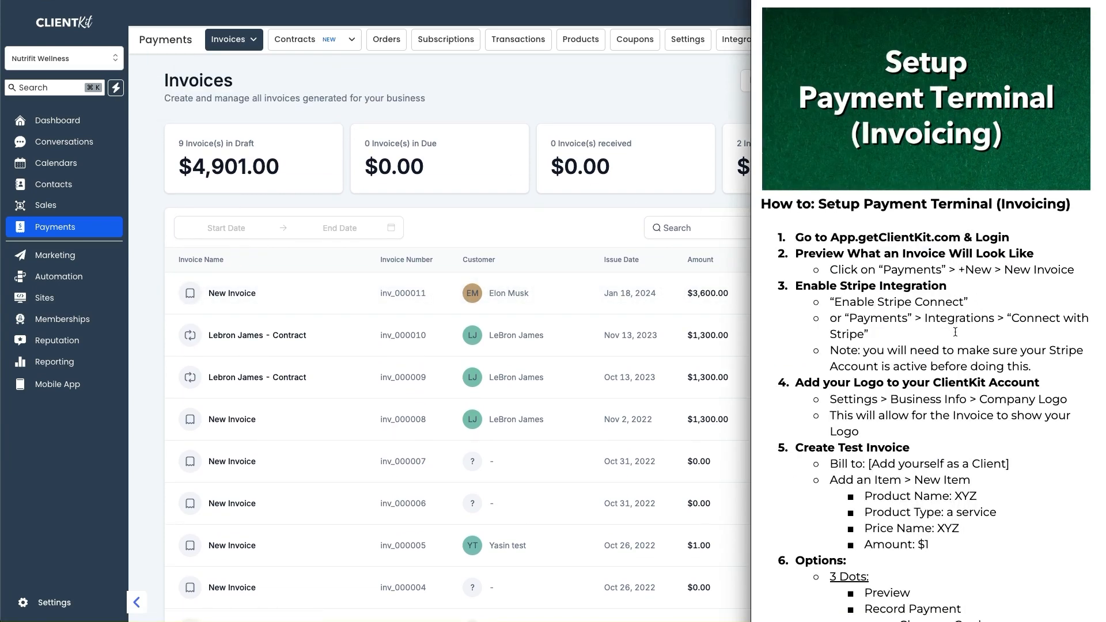
scroll(955, 332, down, 5)
scroll(955, 332, down, 2)
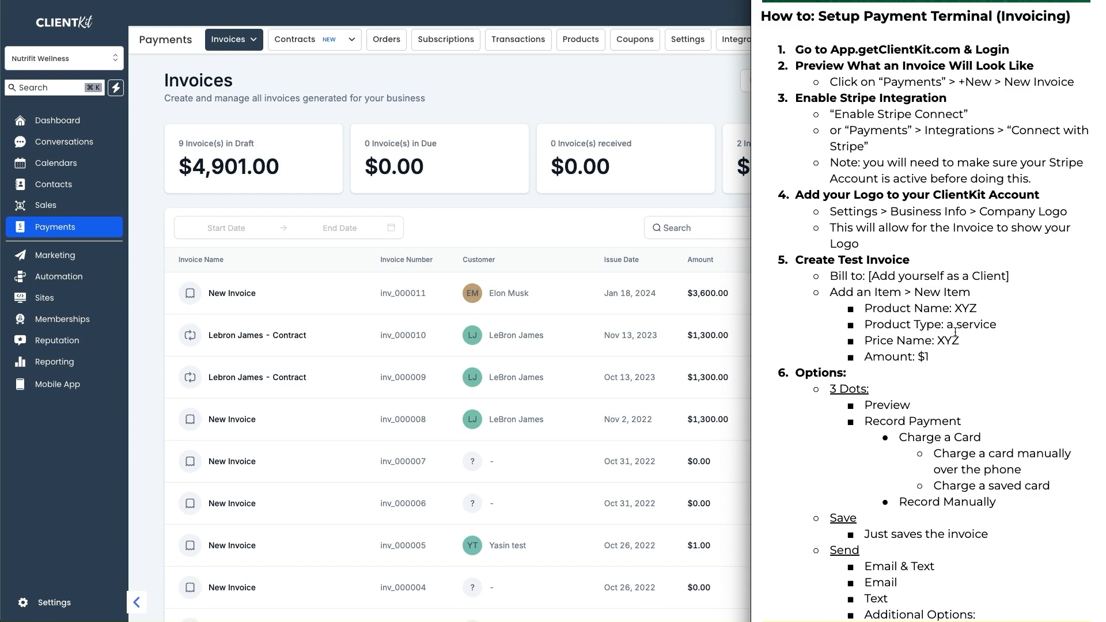
Return to ClientKit, open the Jan 18, 2024 draft invoice for editing, view its Record Payment choices and close them
click(698, 202)
click(876, 293)
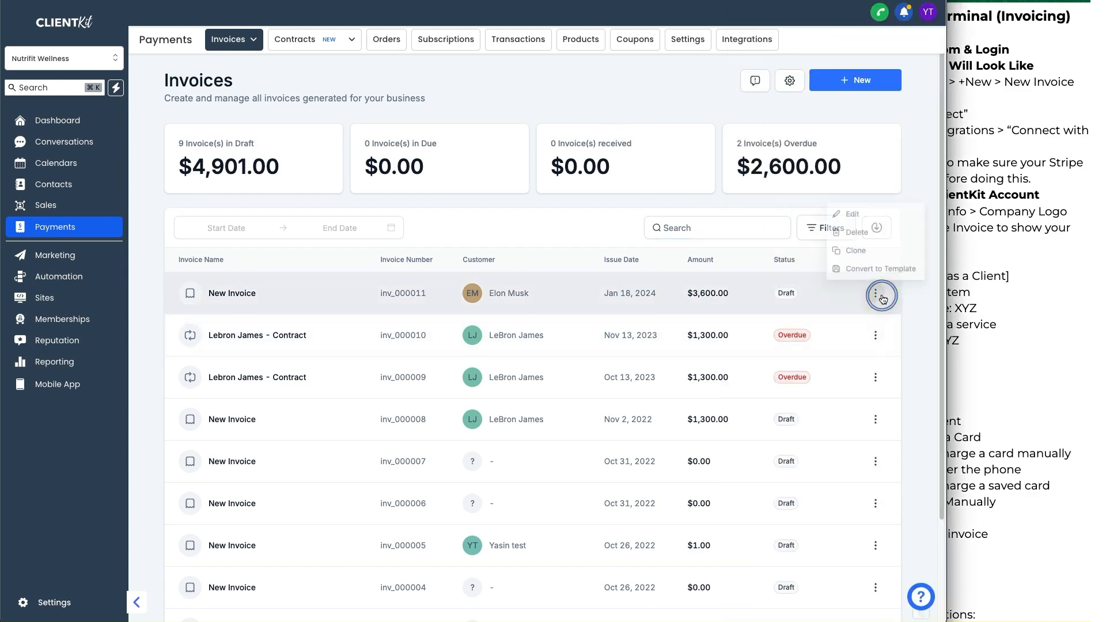
click(866, 216)
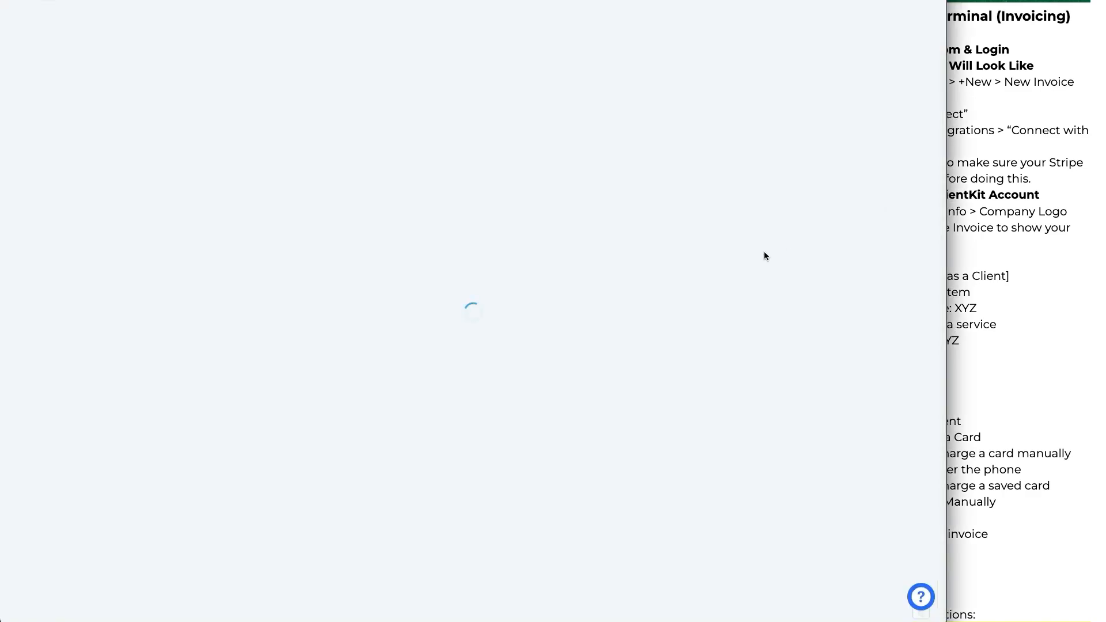
click(789, 19)
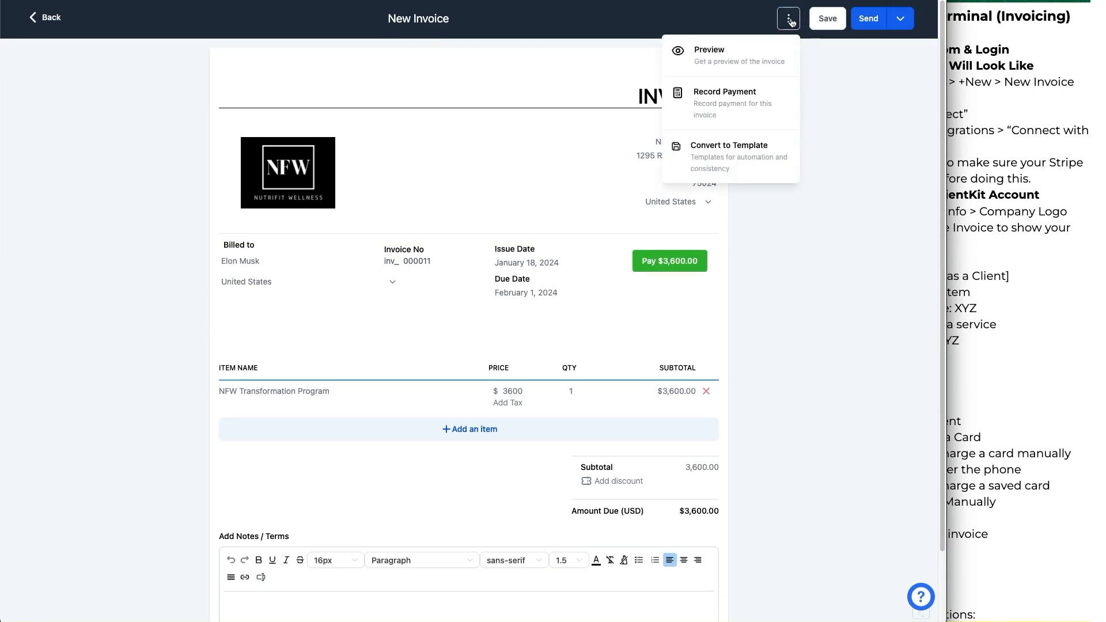
click(772, 99)
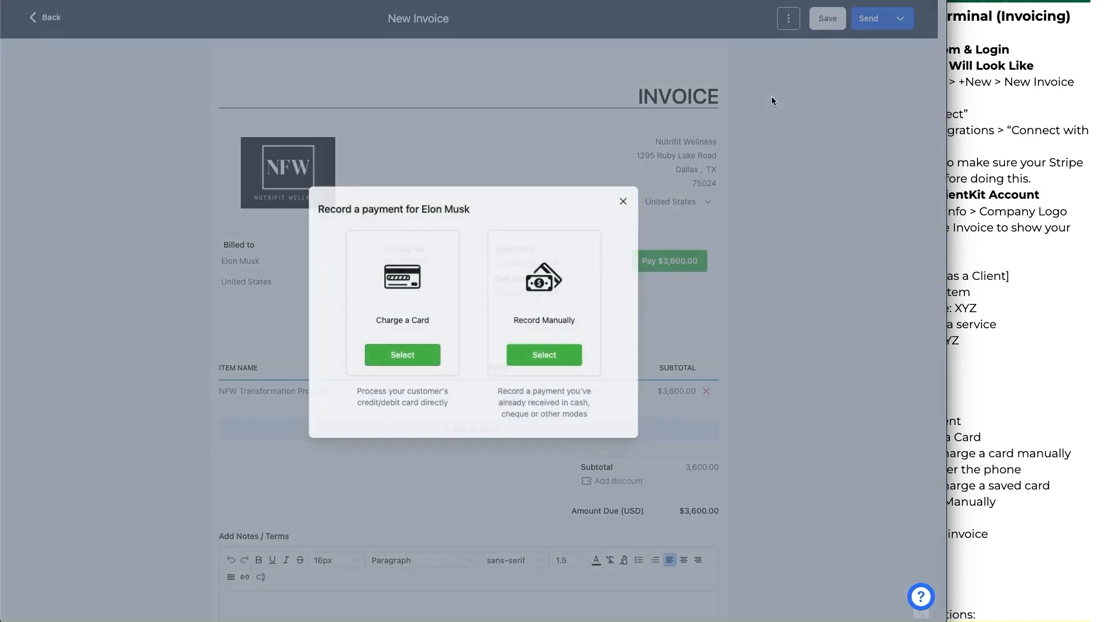
click(625, 201)
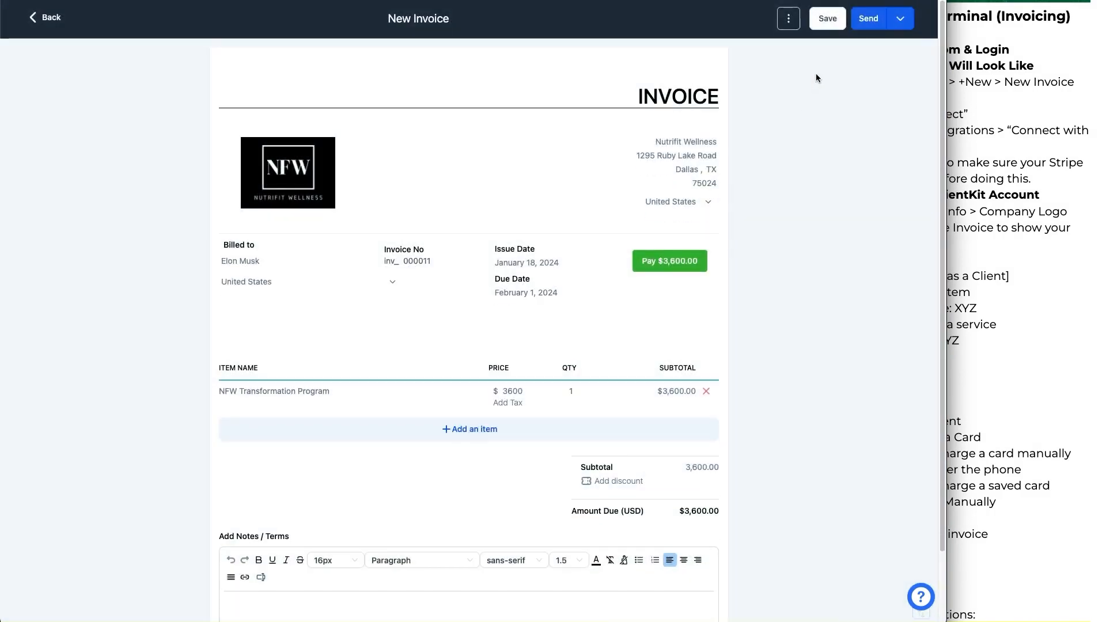
Review the invoice's Charge a Card form with the Saved cards and New card options, and cancel the charge
click(788, 19)
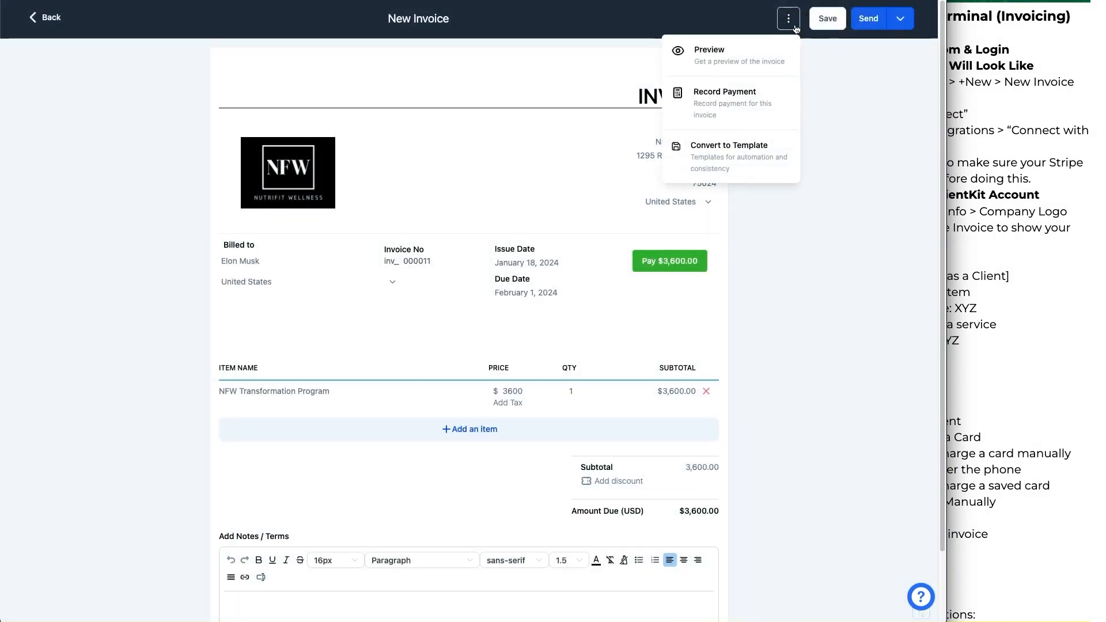
click(759, 93)
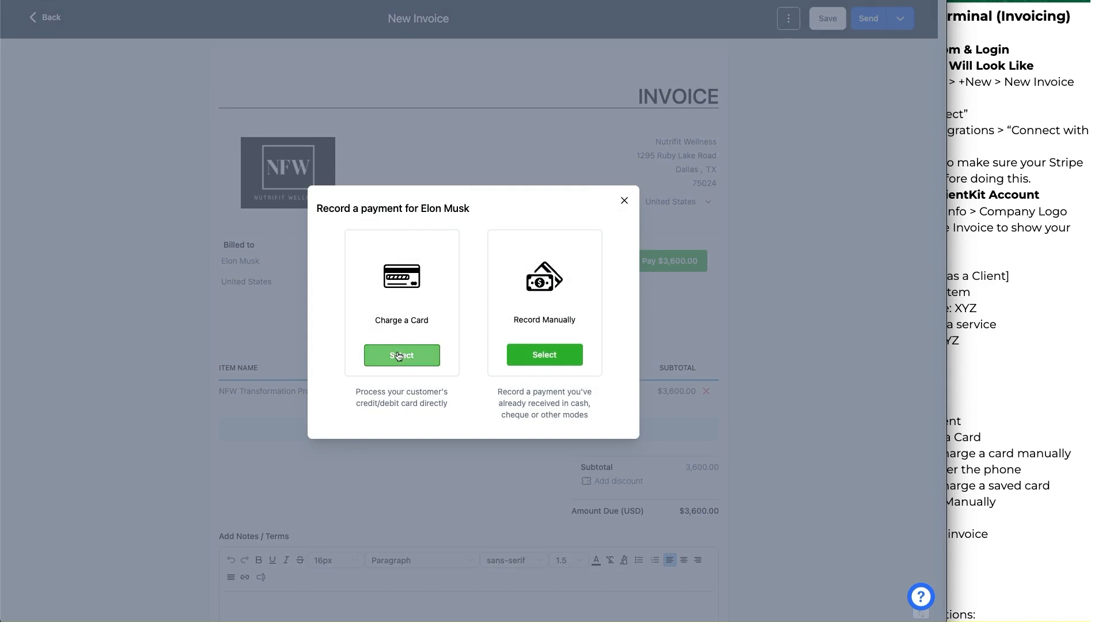
click(399, 356)
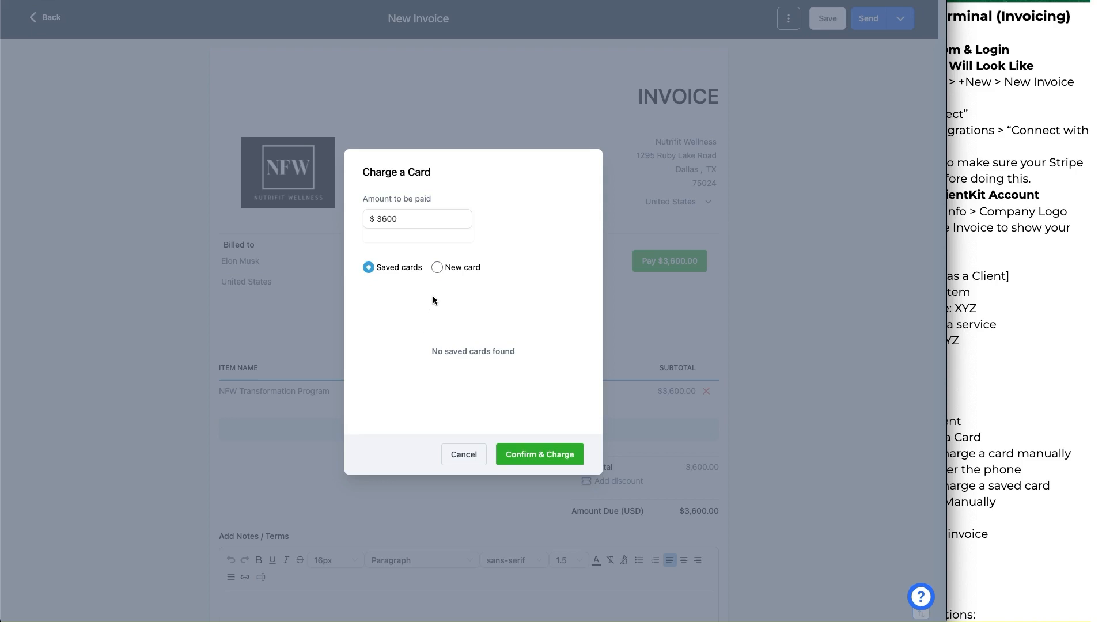
click(436, 267)
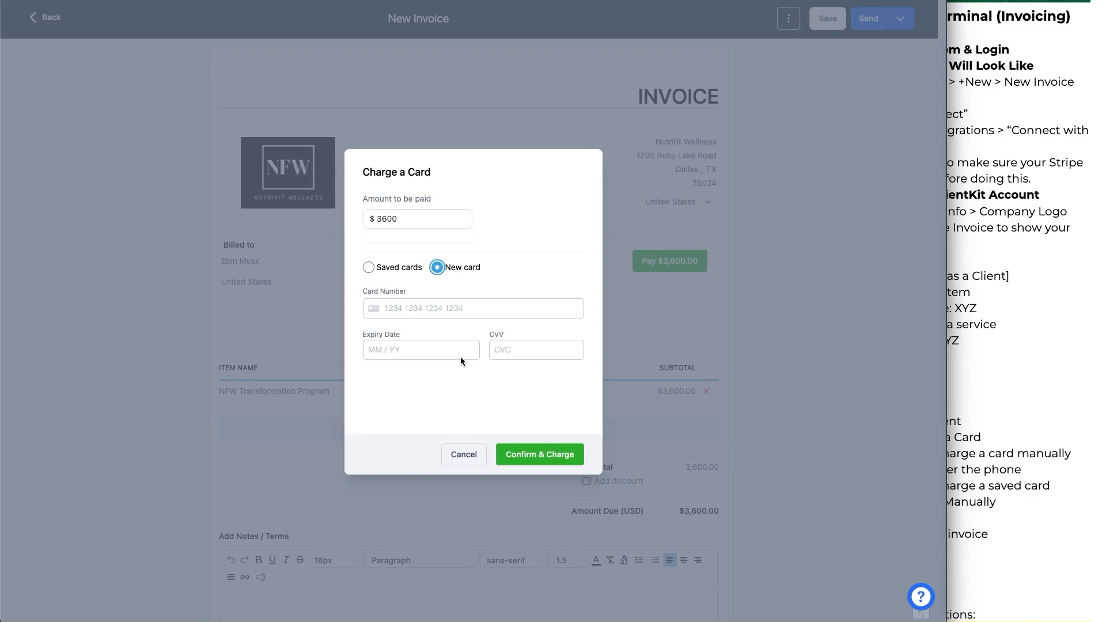
click(464, 454)
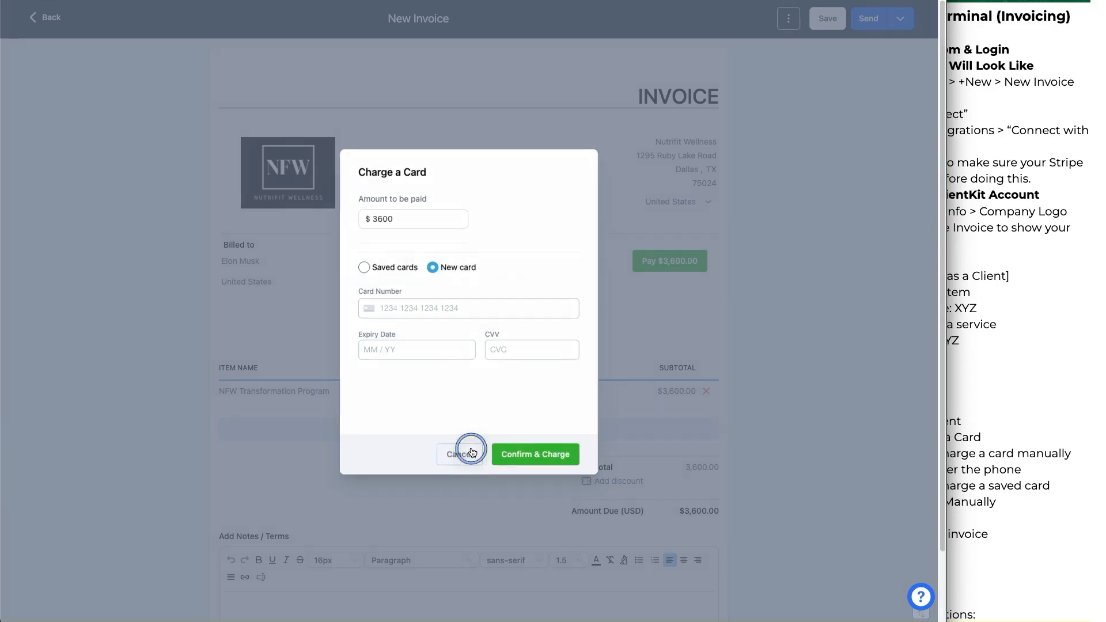
Review the payment modes for recording the invoice's payment manually, cancel the record, and return to the invoices list
click(788, 18)
click(753, 98)
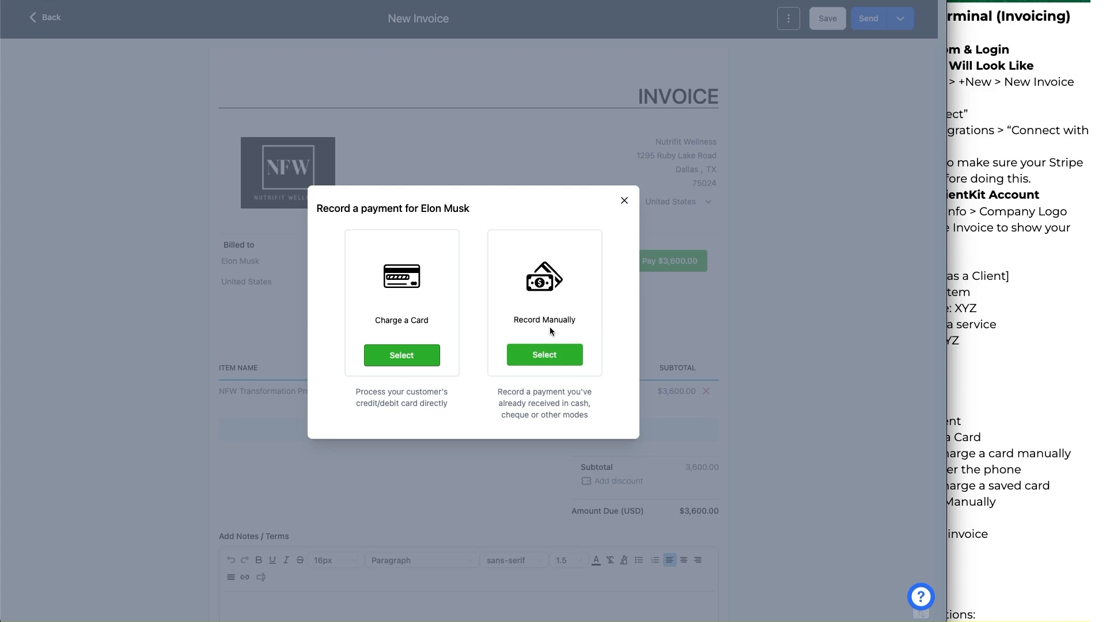
click(562, 350)
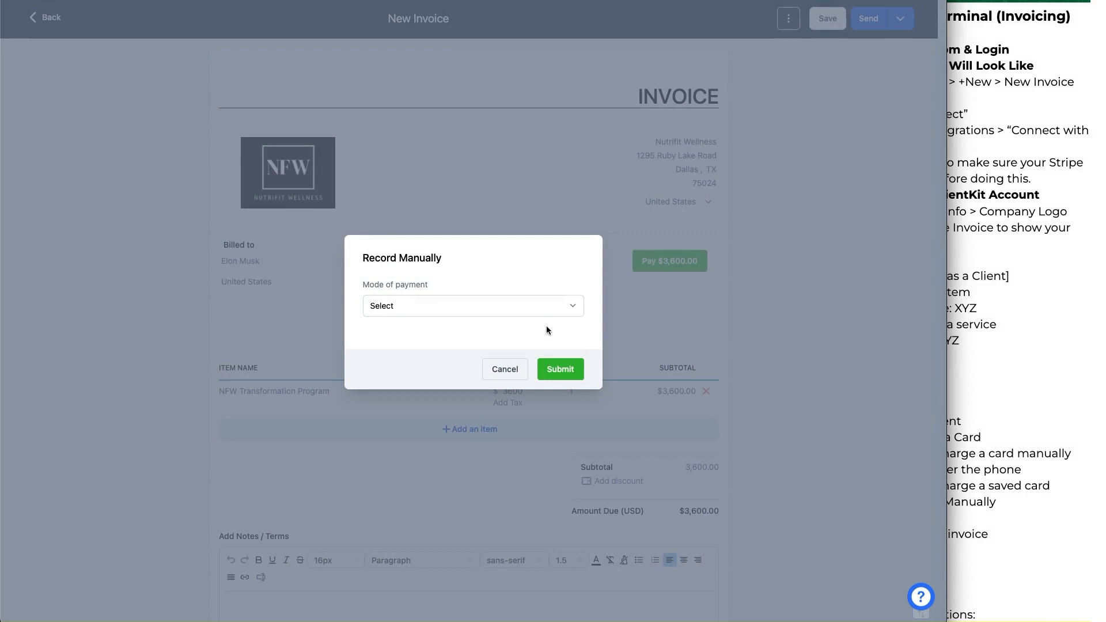
click(558, 296)
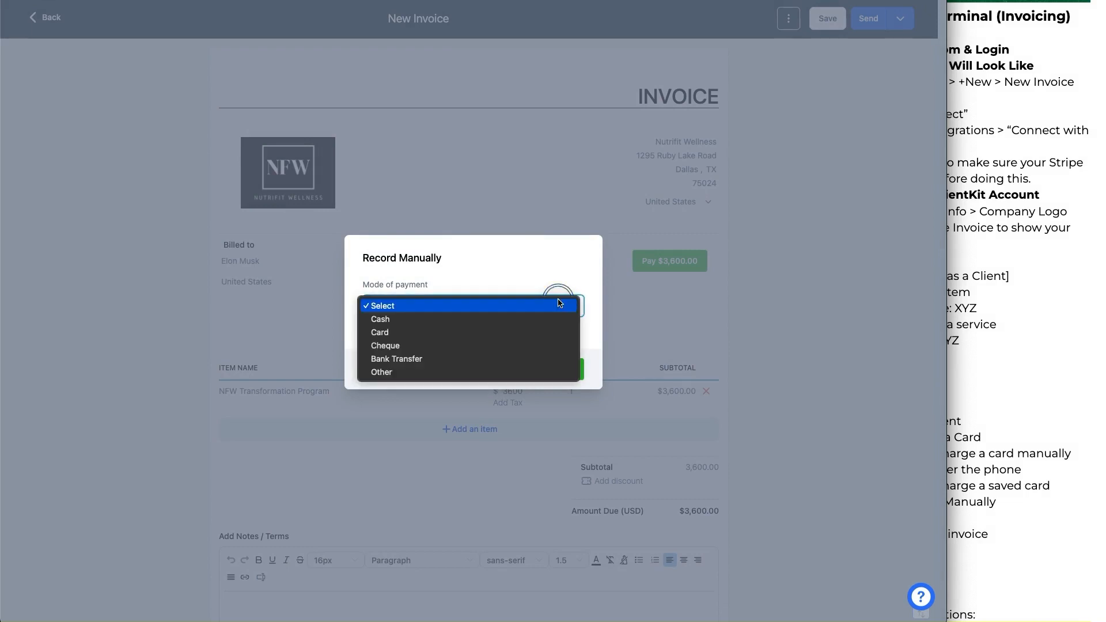
click(544, 264)
click(517, 369)
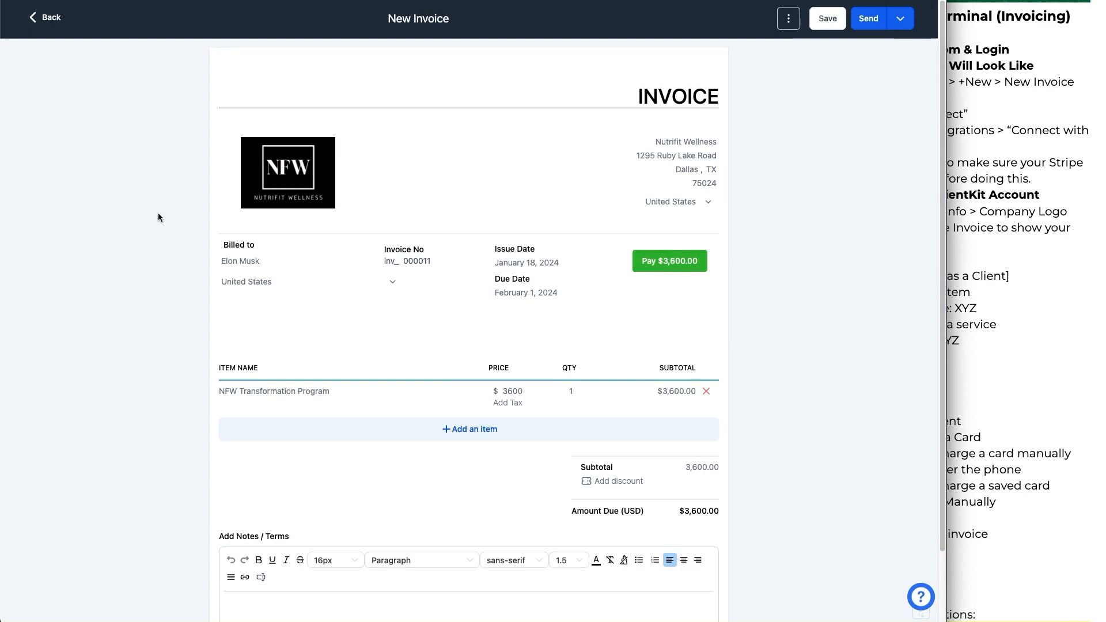
click(51, 24)
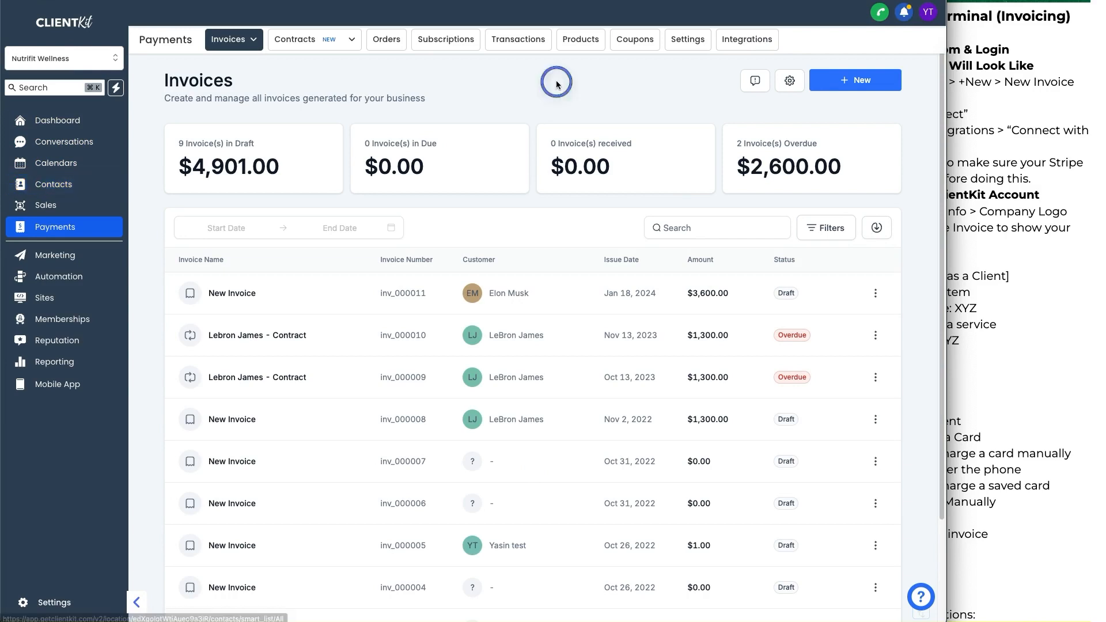
Check the new invoice and recurring template options, and review the Business Information in the invoice settings
click(842, 86)
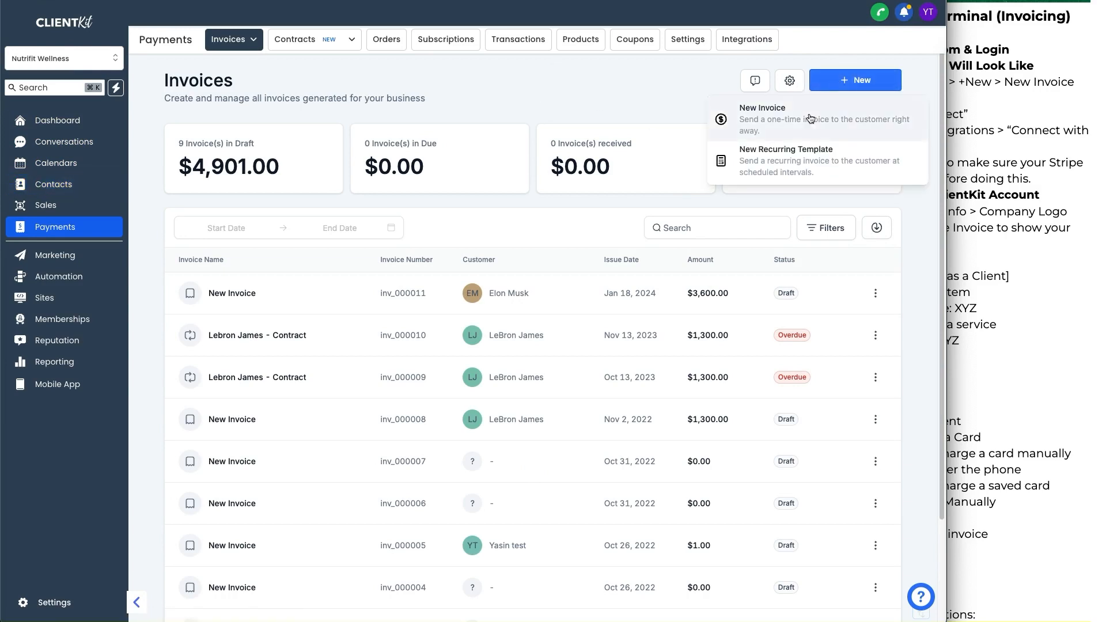
click(656, 108)
click(790, 82)
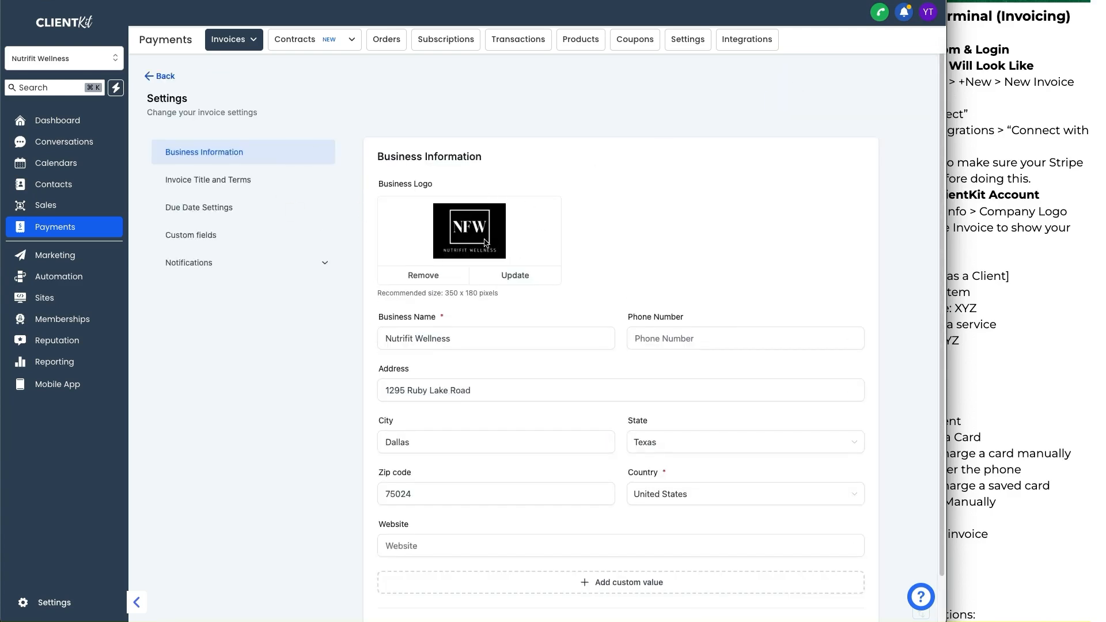
scroll(485, 240, down, 1)
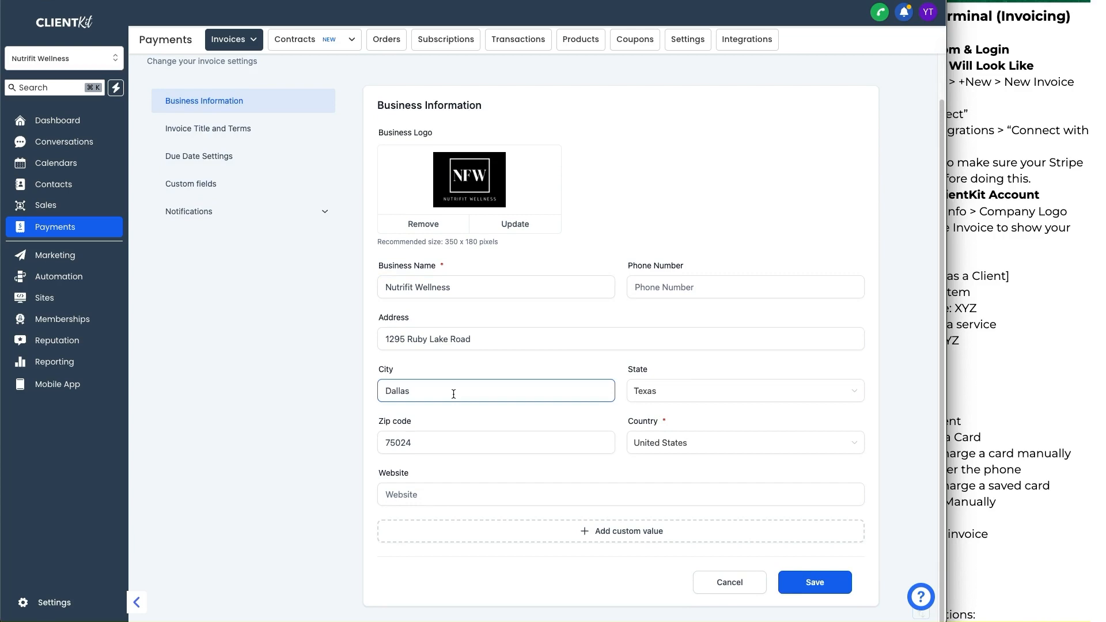
Review the invoice settings for title and terms, due date and custom fields
click(223, 137)
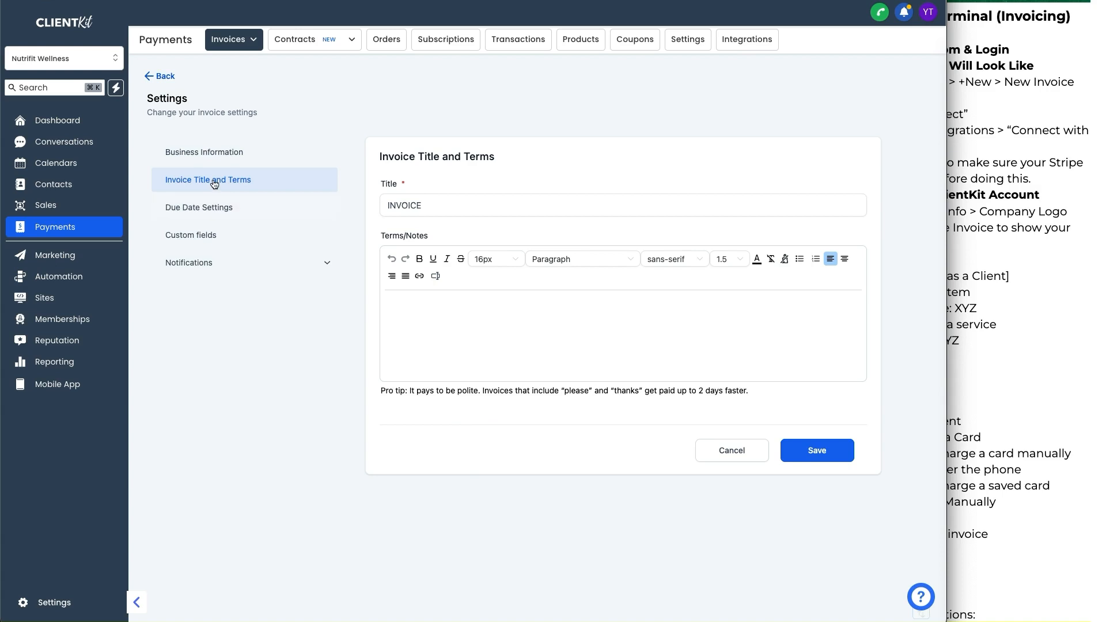
click(237, 209)
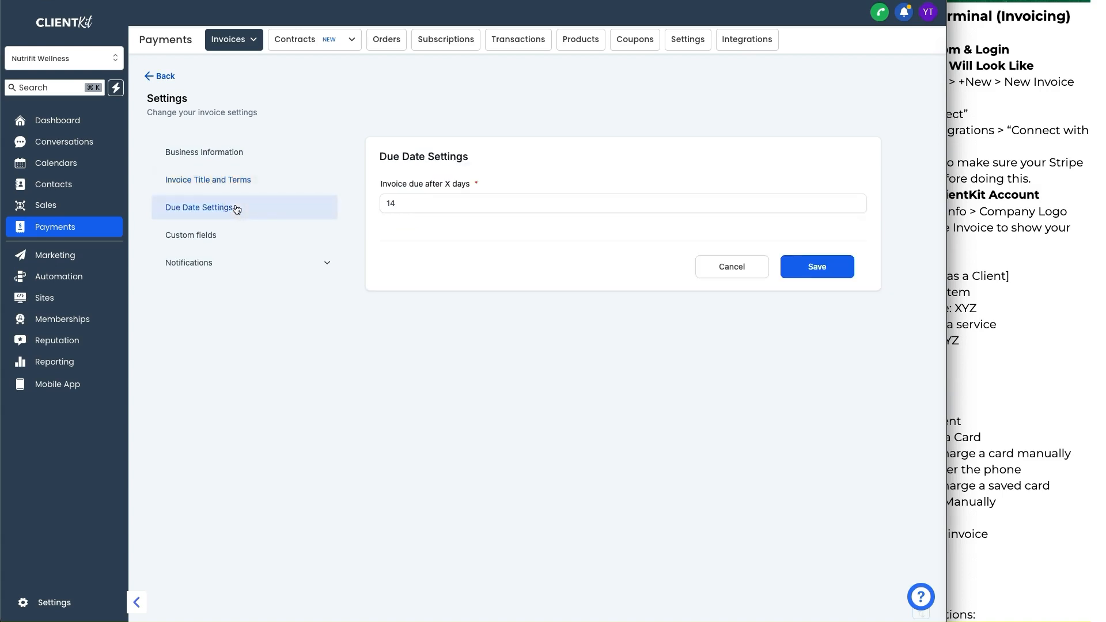
click(430, 210)
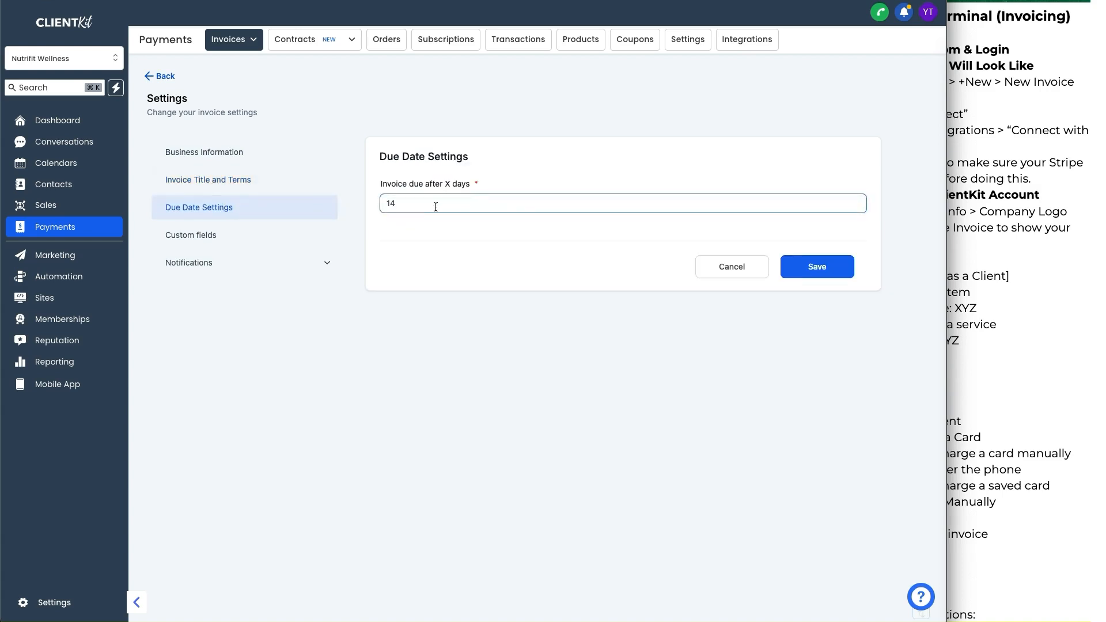
click(248, 238)
click(510, 214)
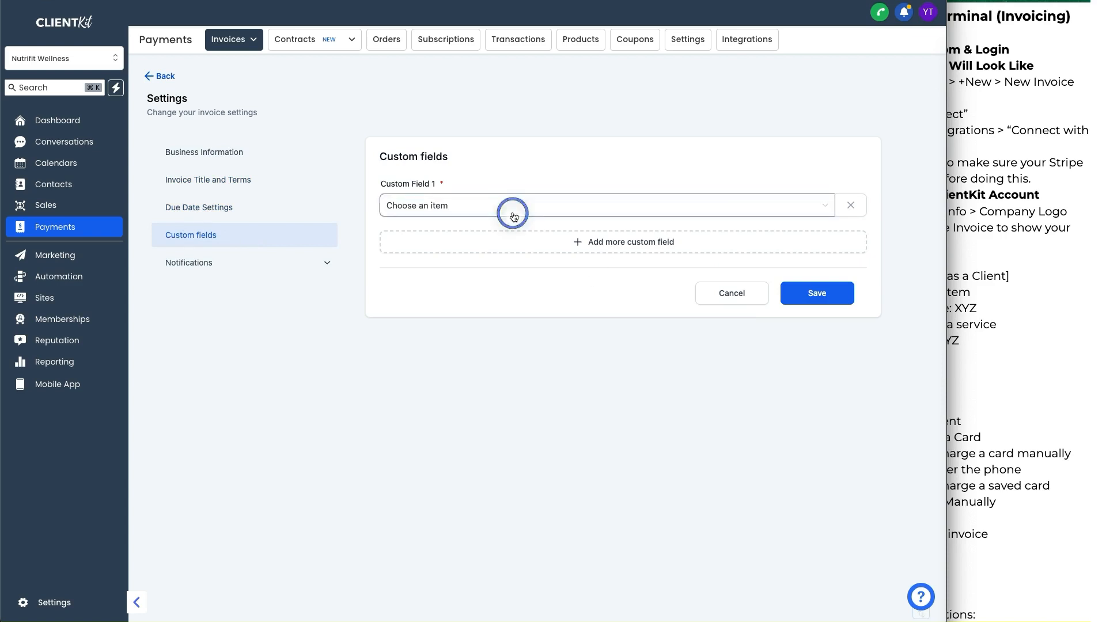
click(511, 214)
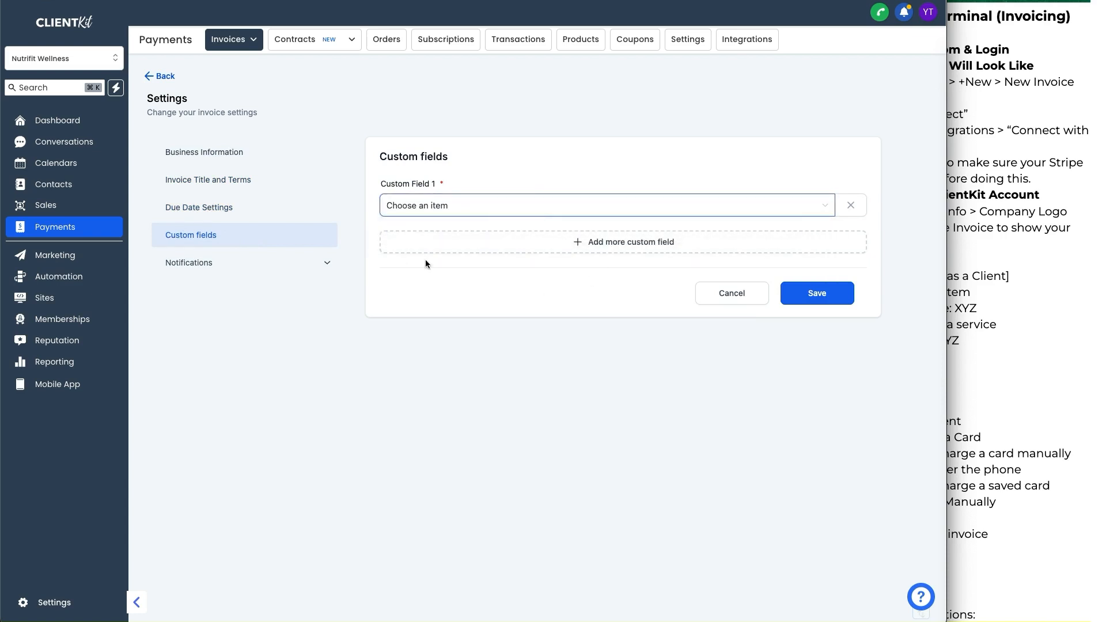
Review the email and SMS templates for customer notifications and the email templates for team notifications in the invoice settings
click(324, 265)
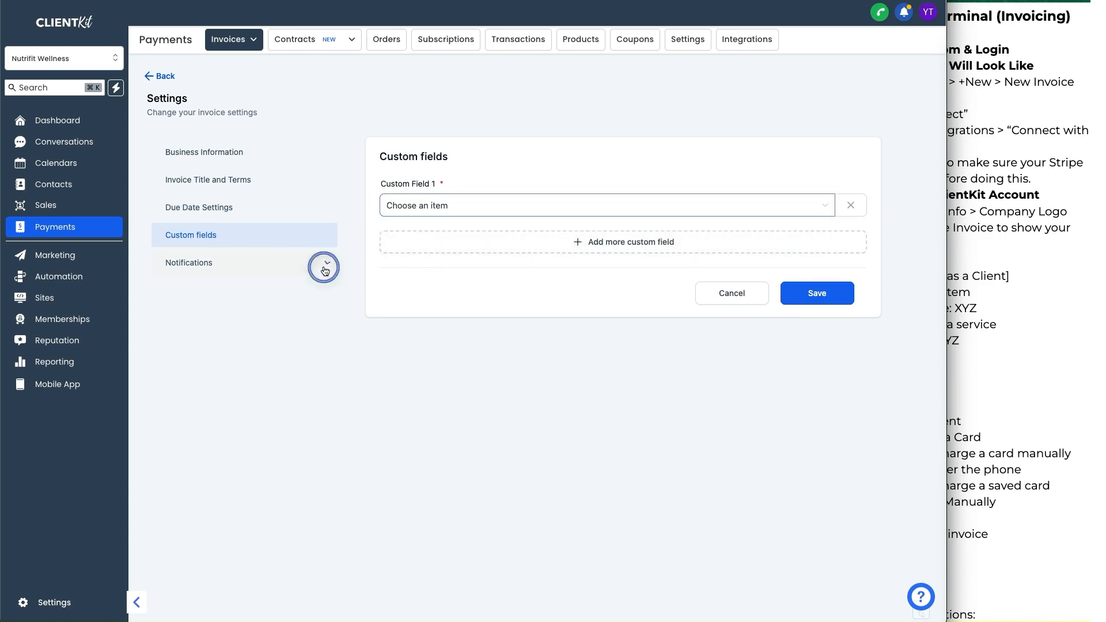
click(290, 290)
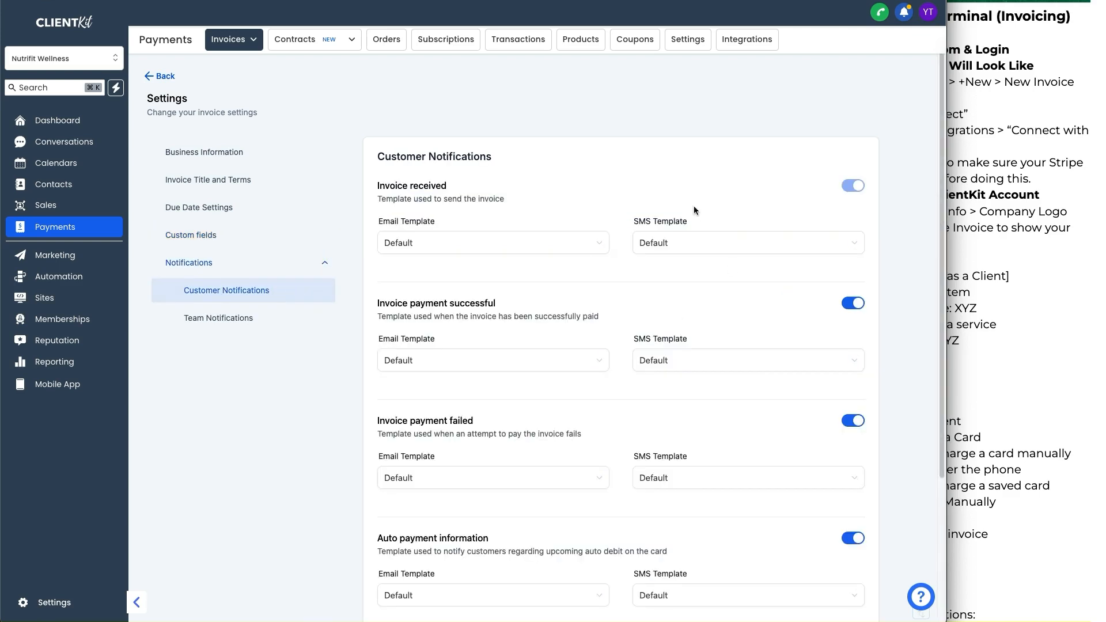
scroll(694, 207, down, 3)
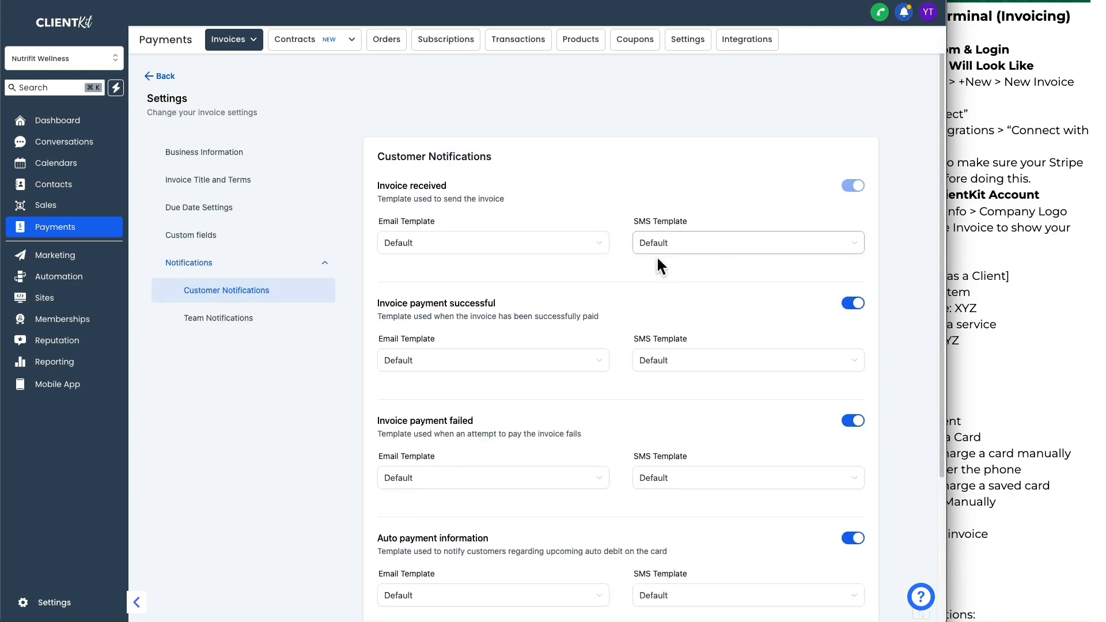
click(219, 318)
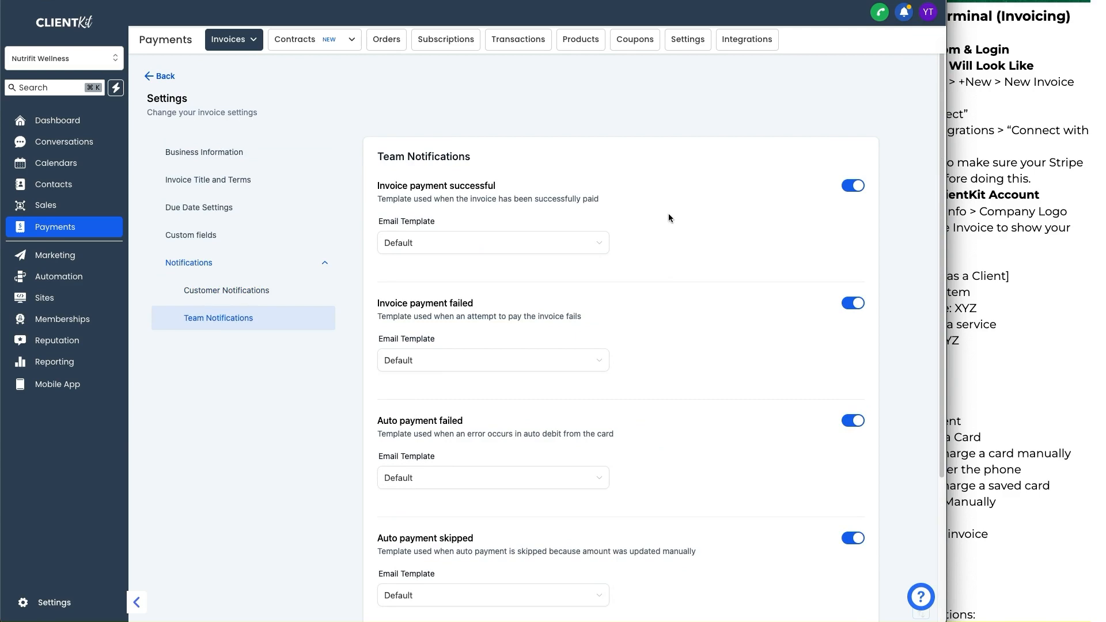
scroll(668, 217, down, 3)
scroll(667, 219, up, 3)
click(233, 290)
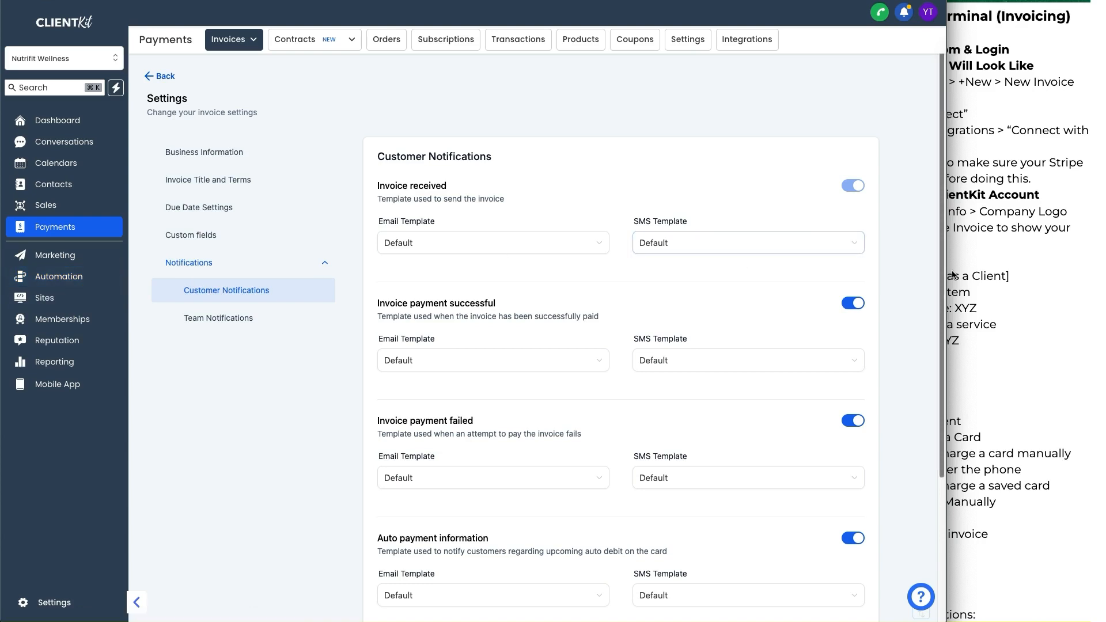
Switch to the setup guide and read the remaining steps through the support section at its end
click(1014, 268)
scroll(888, 259, down, 2)
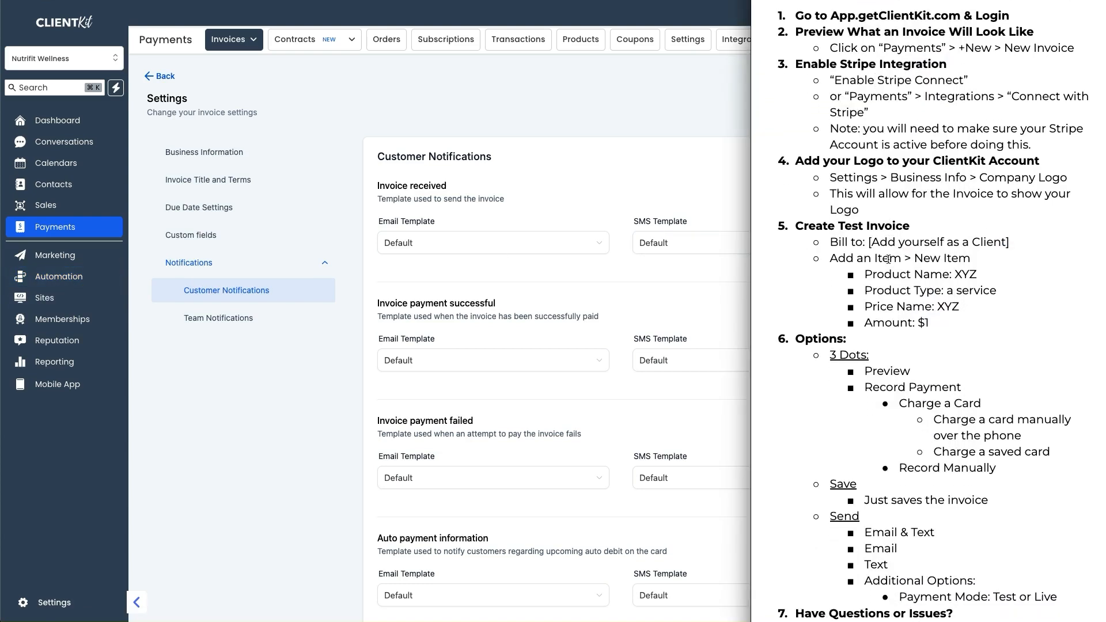
scroll(876, 179, down, 2)
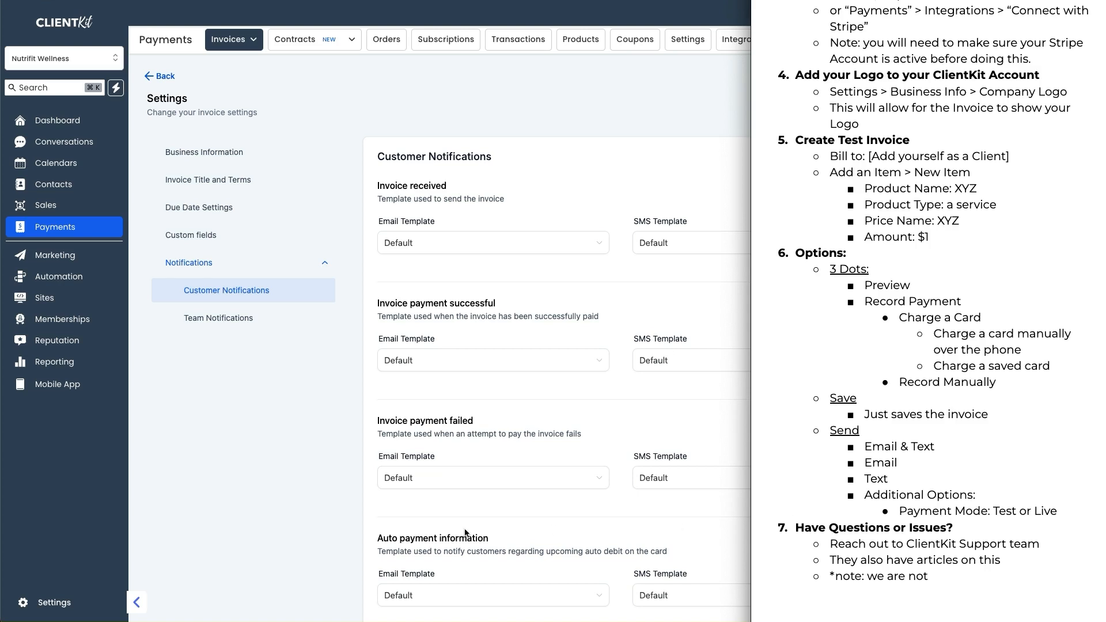
Switch back to ClientKit and search the support help articles for "invoices"
click(307, 510)
click(924, 596)
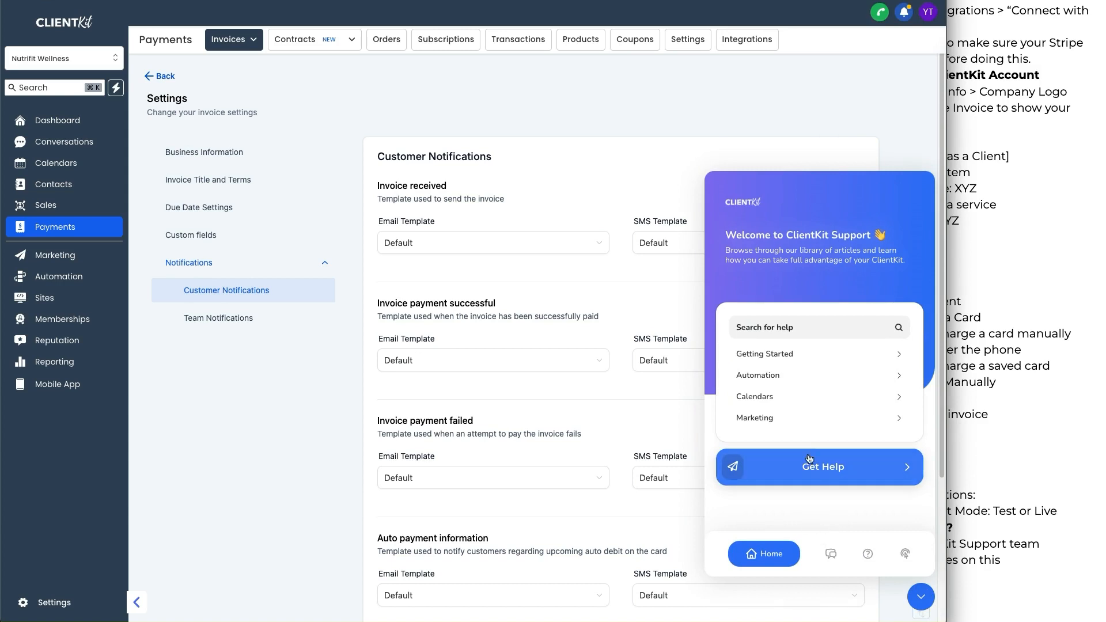
click(800, 330)
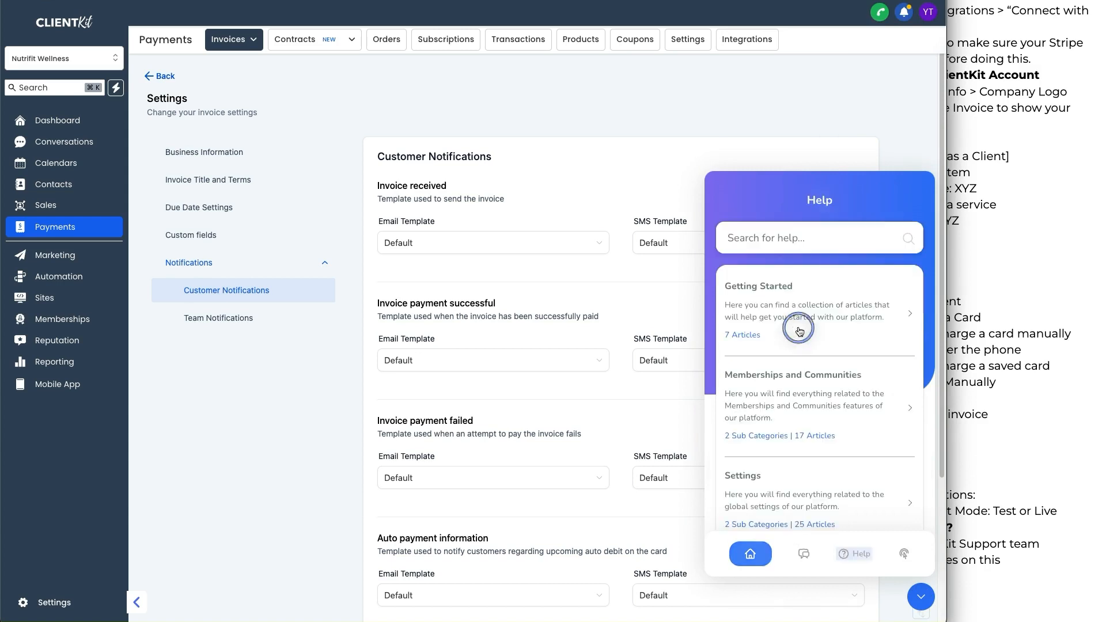
click(796, 237)
text(n)
key(BackSpace)
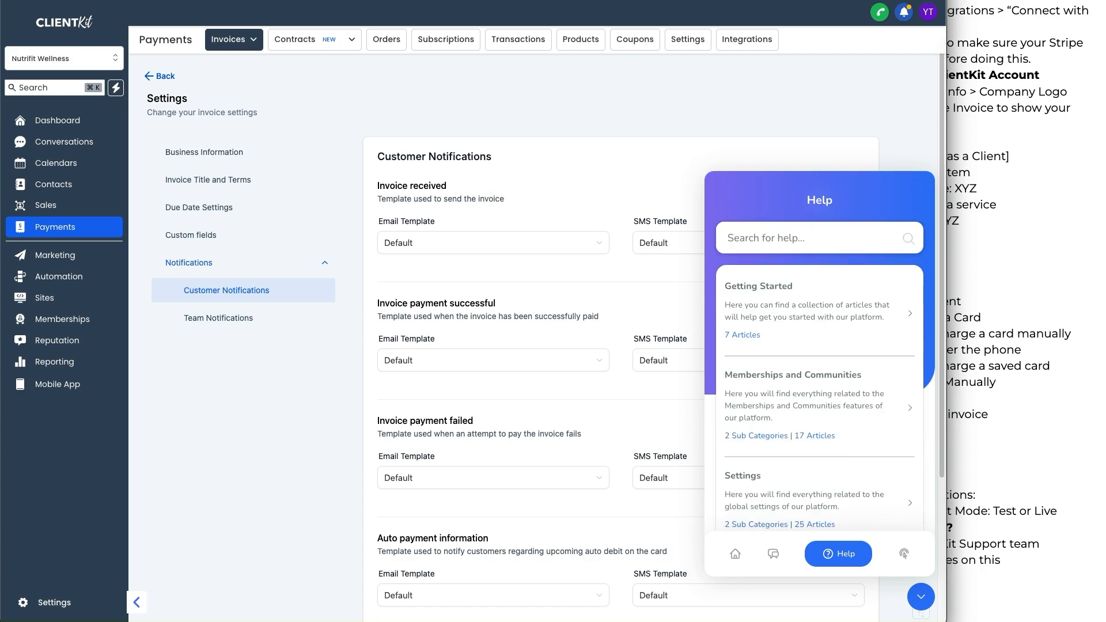
text(invoices)
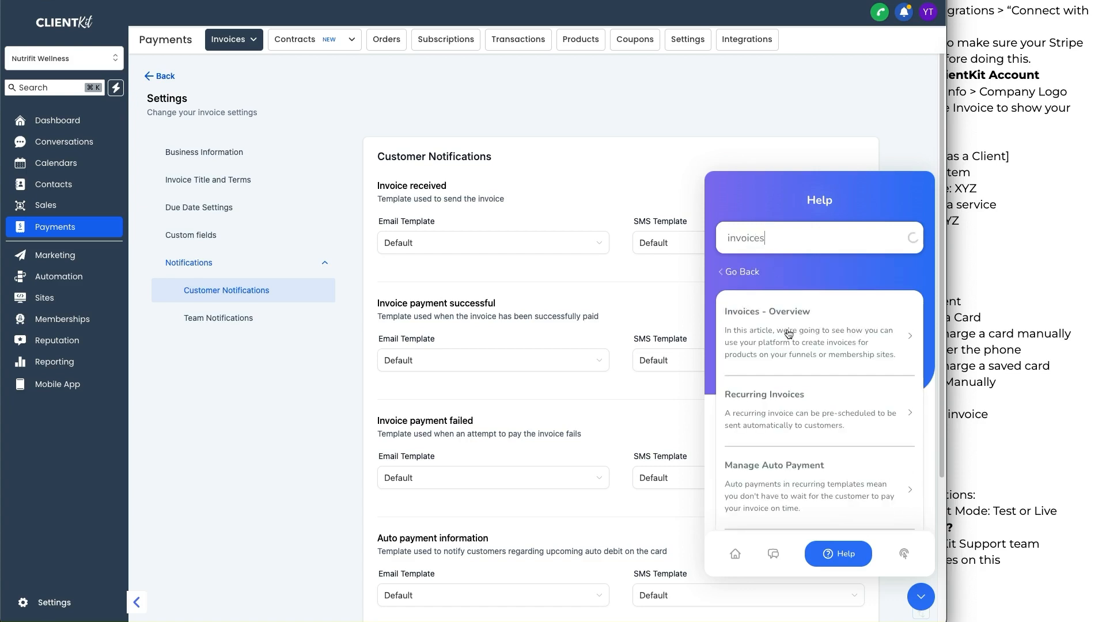
Browse the help results, read the "Invoices - Overview" article, and return to the results
scroll(787, 334, down, 1)
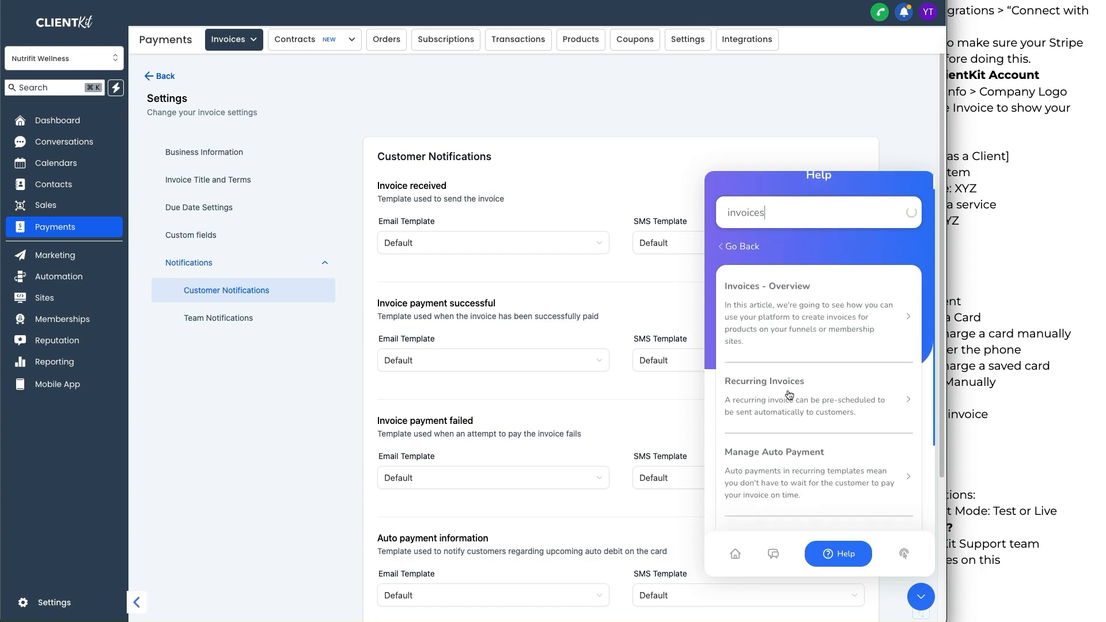
scroll(788, 388, down, 3)
scroll(789, 357, up, 3)
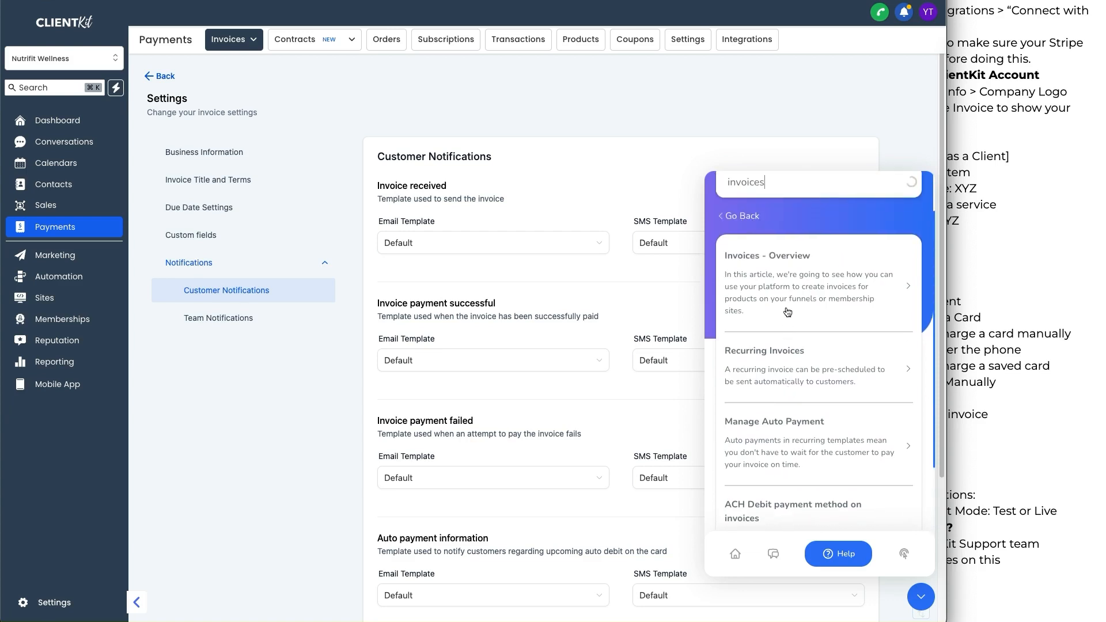
click(785, 284)
scroll(711, 356, down, 5)
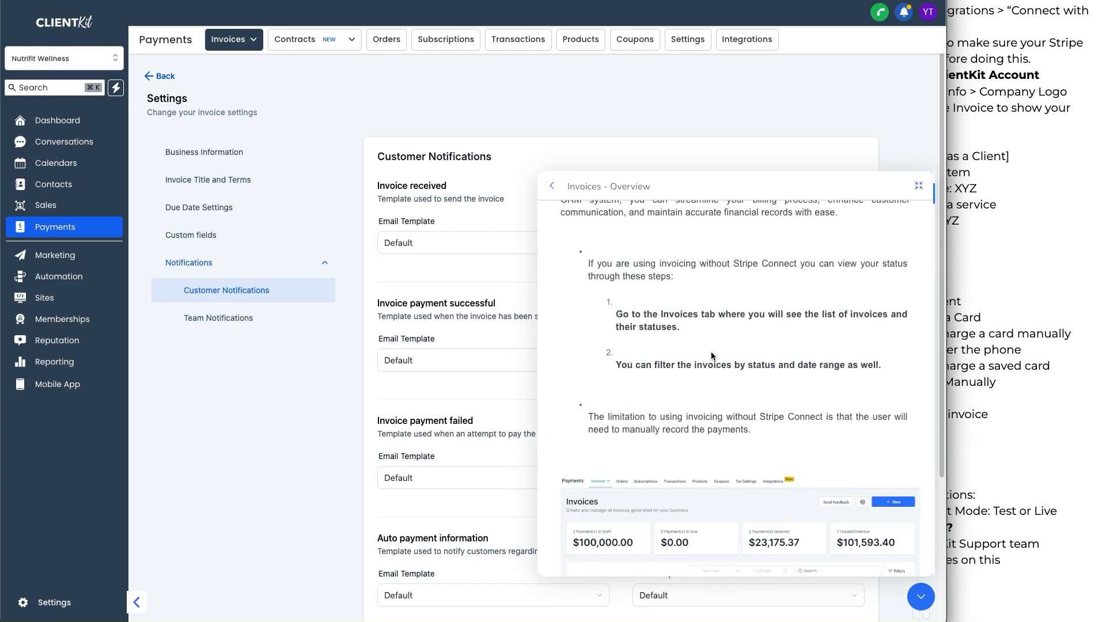
scroll(713, 356, up, 5)
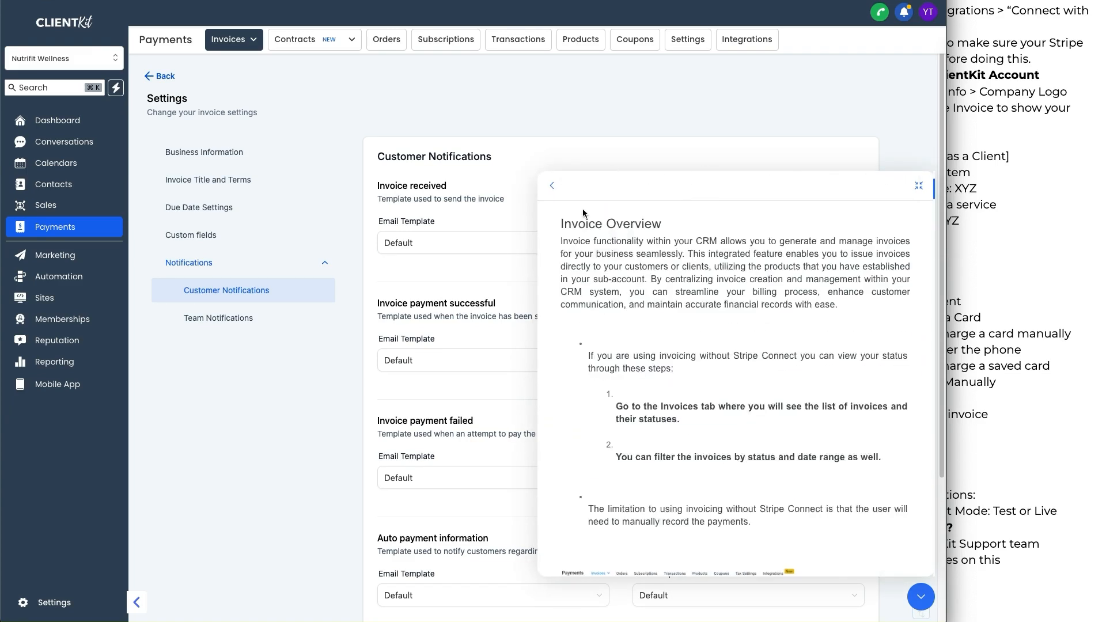
click(552, 186)
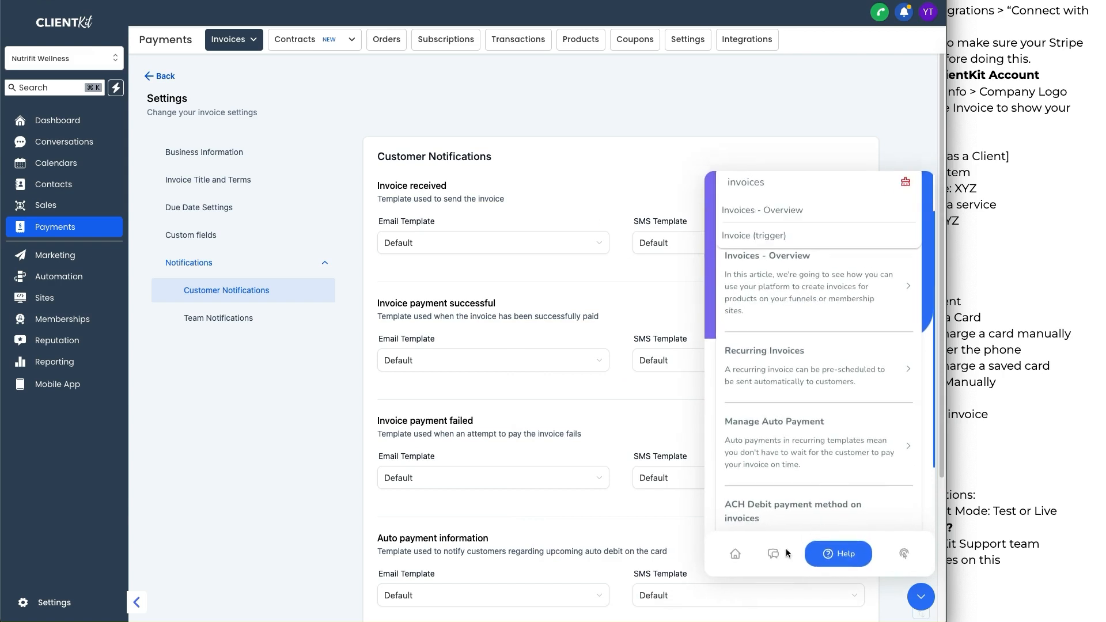
Browse the product tours in the support guides and start the Payments tour
click(904, 555)
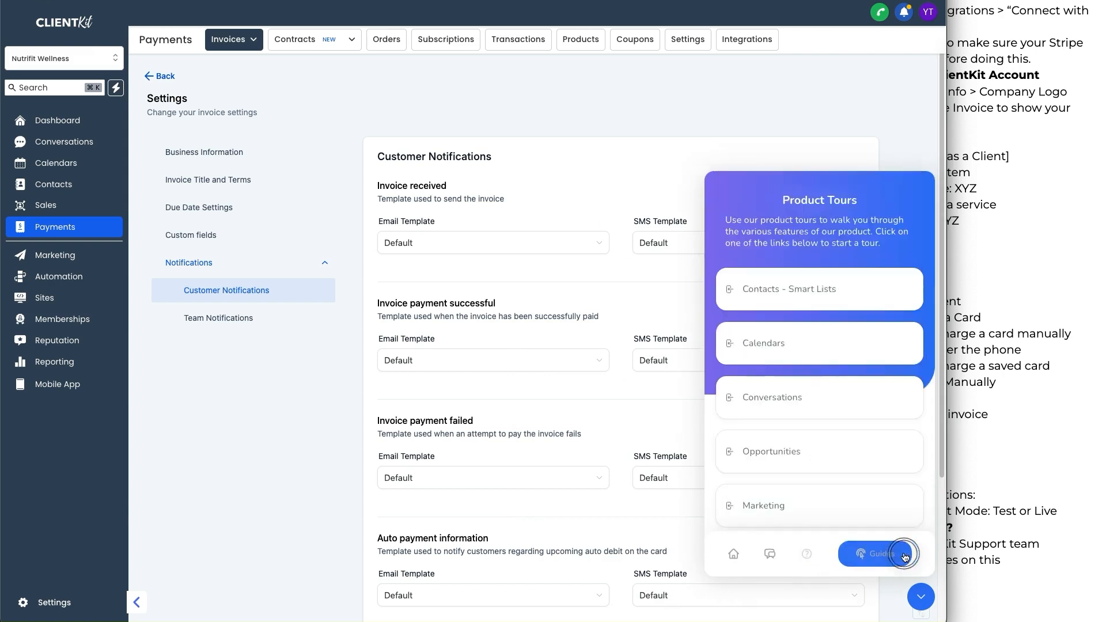
scroll(853, 380, down, 5)
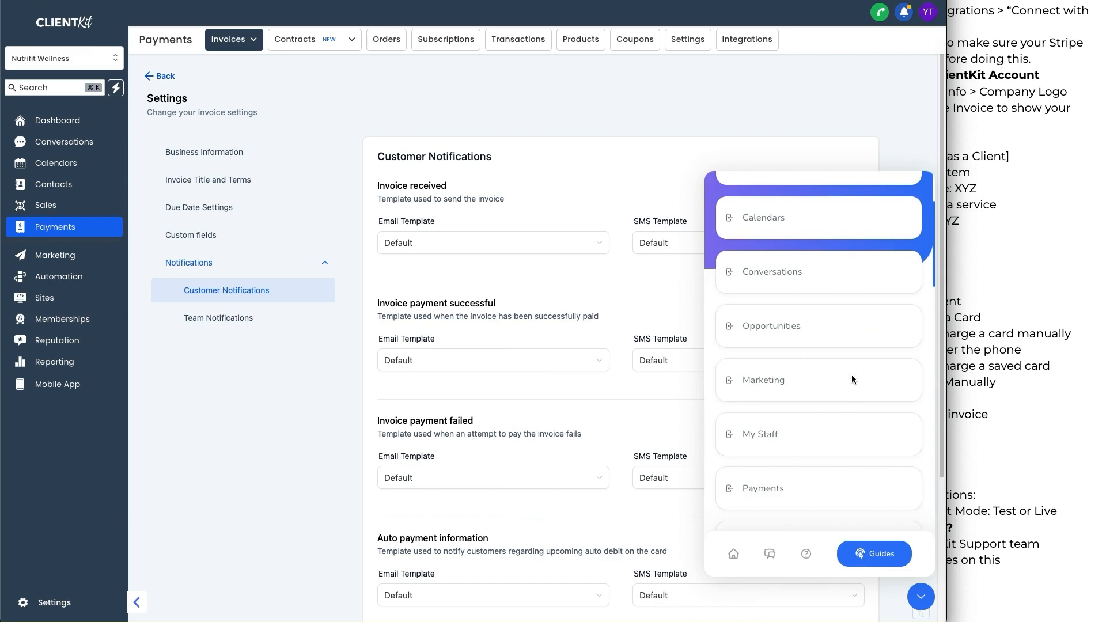
click(757, 369)
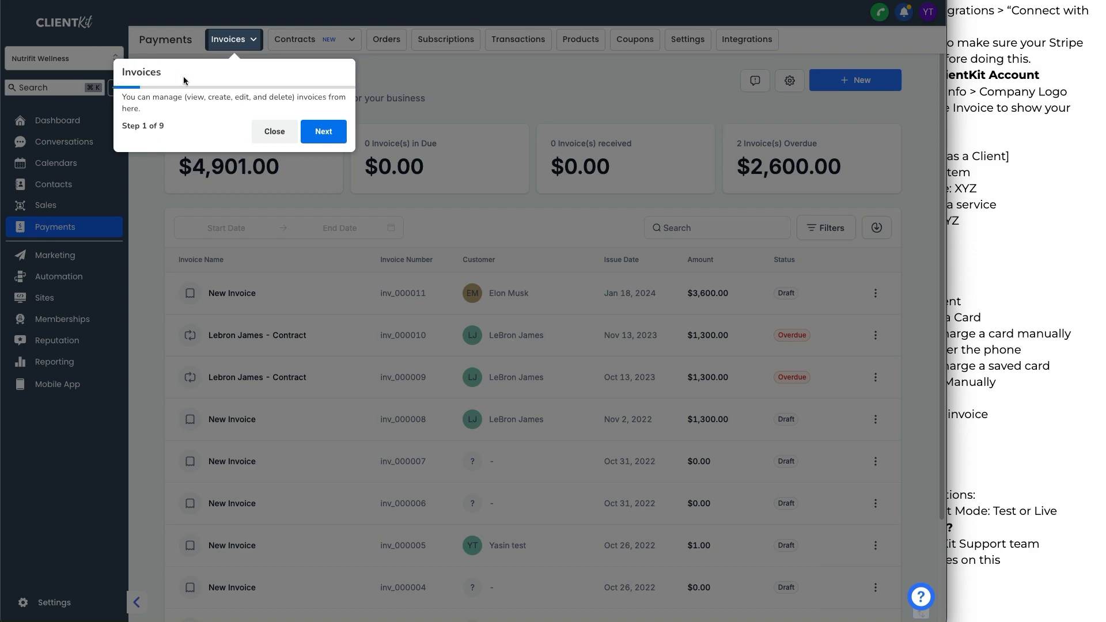
Go through all nine stops of the Payments product tour, from Invoices to Integrations, and finish it
click(324, 132)
click(485, 145)
click(487, 143)
click(468, 130)
click(611, 136)
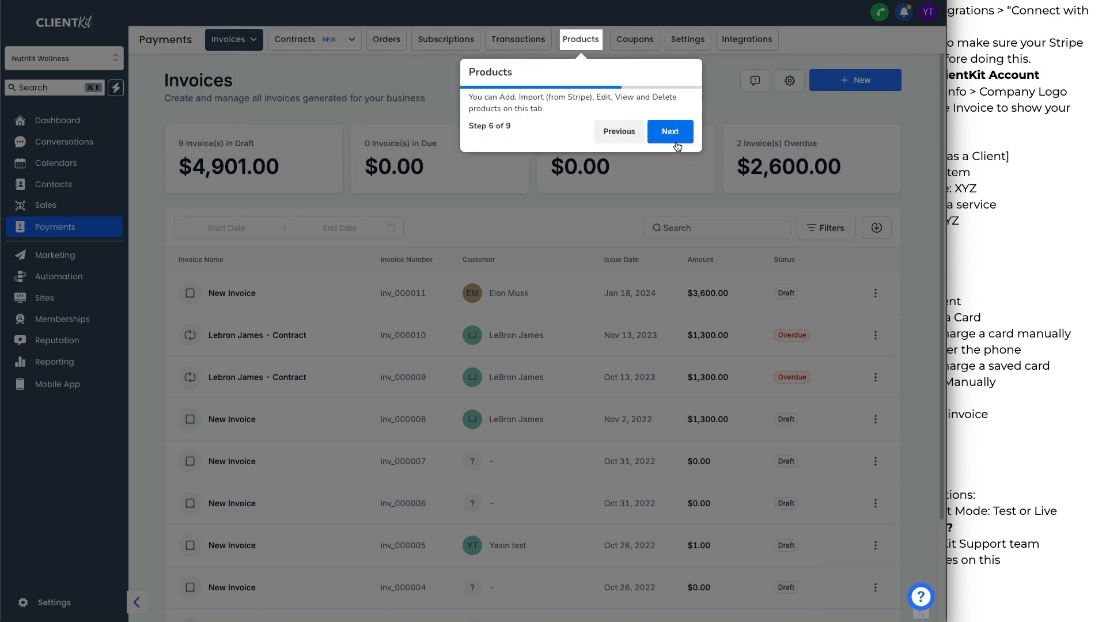
click(676, 140)
click(809, 136)
click(839, 122)
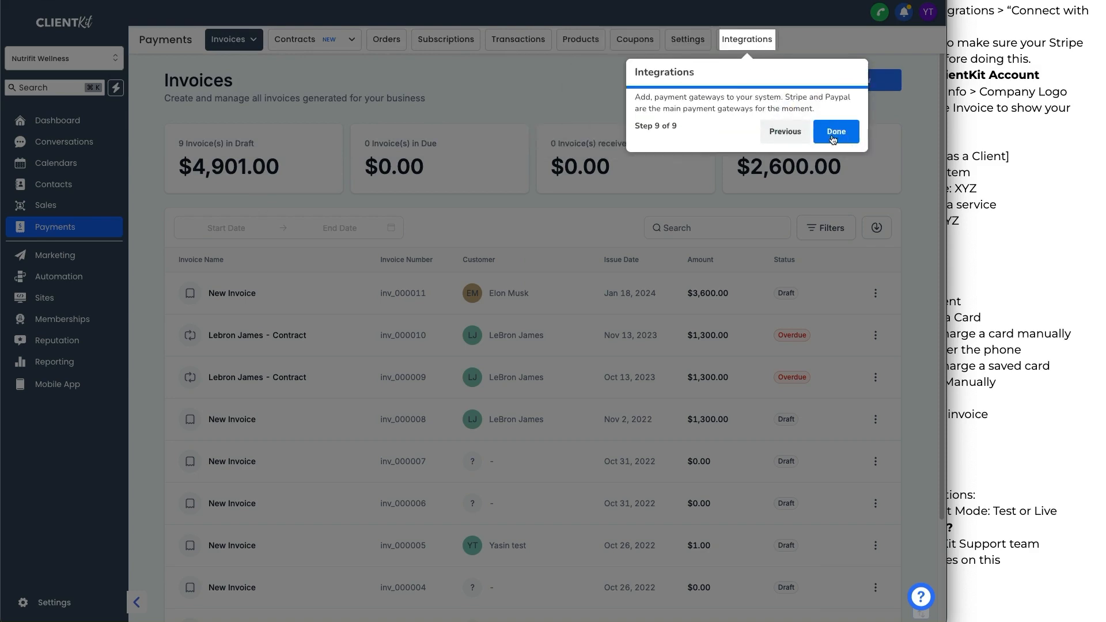
click(834, 137)
Reopen the support guides, check the setup guide document, and close the support widget in ClientKit
click(920, 597)
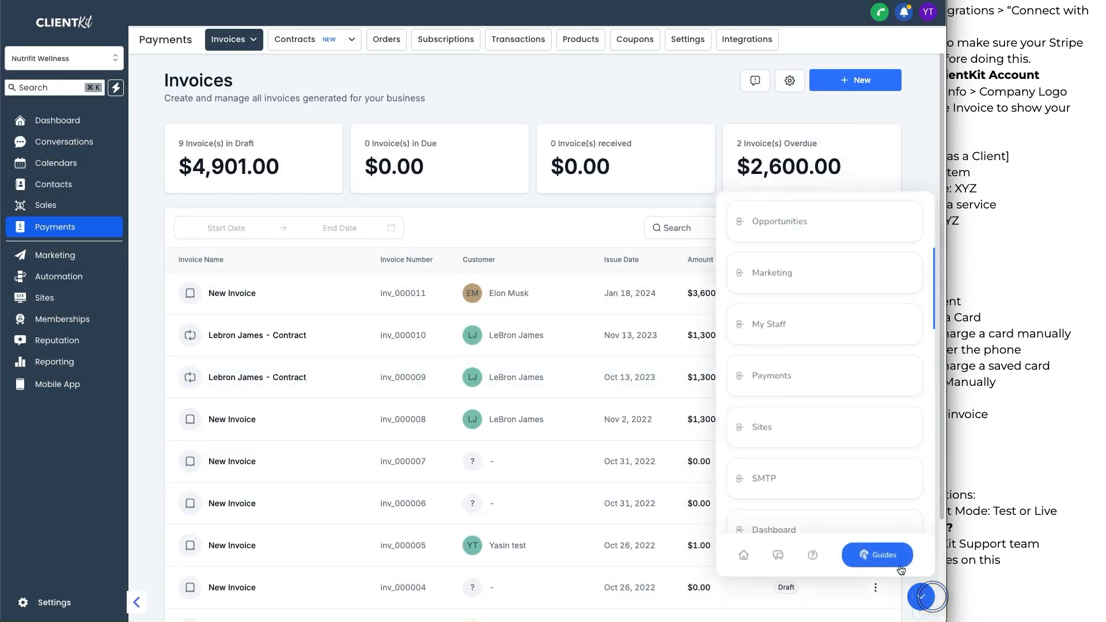
click(997, 443)
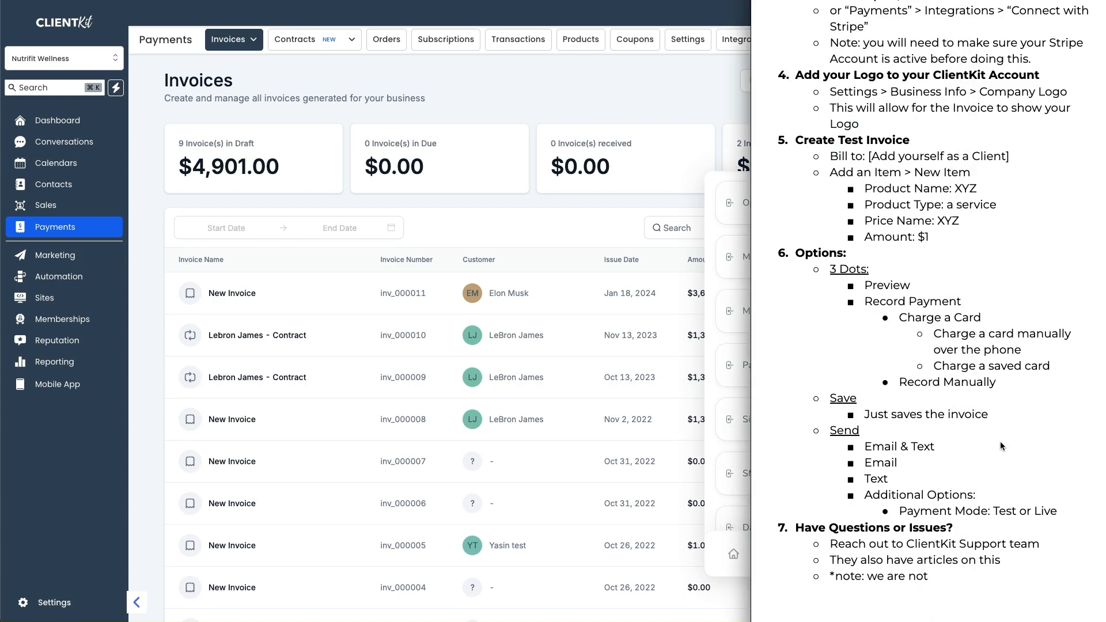
click(636, 220)
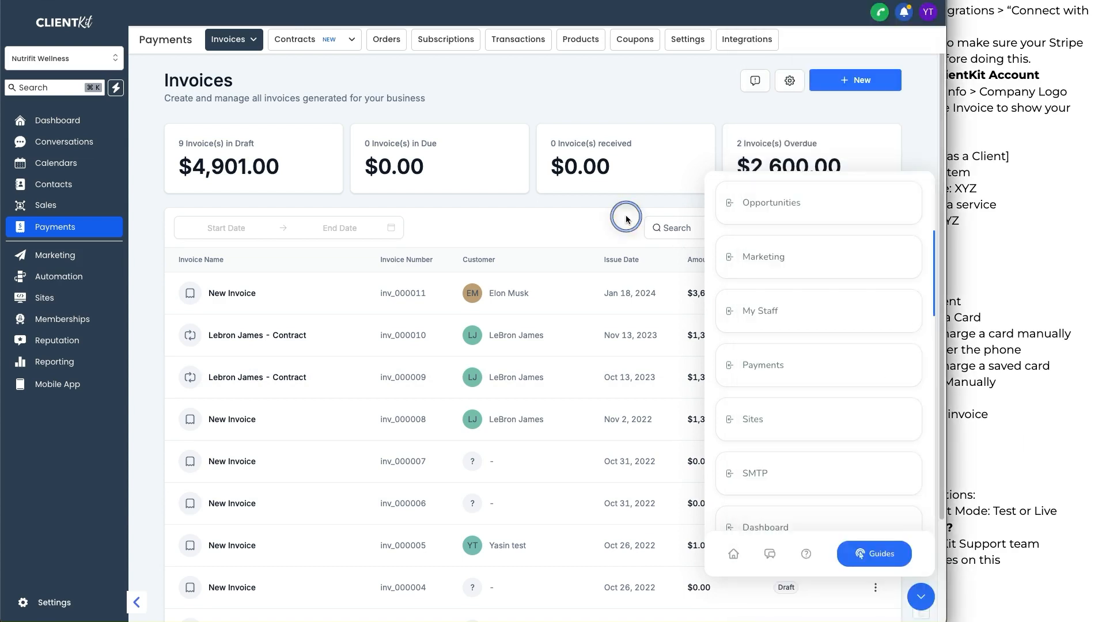
click(921, 598)
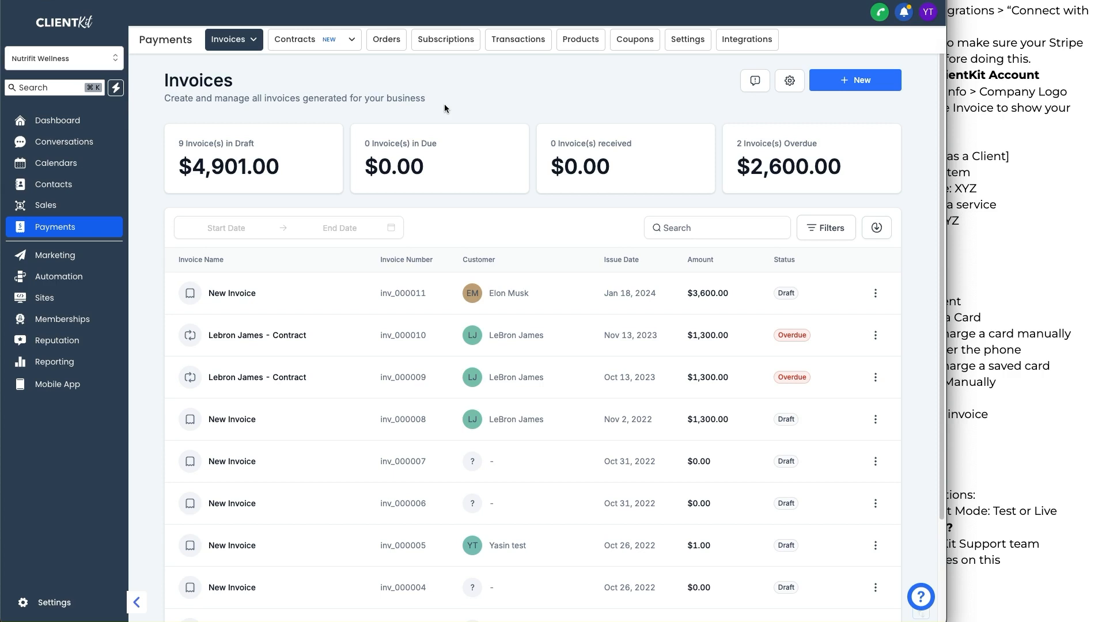
Switch to the setup guide and read past the support section to the Setup Payment Terminal (Invoicing) banner
click(976, 174)
scroll(936, 154, down, 3)
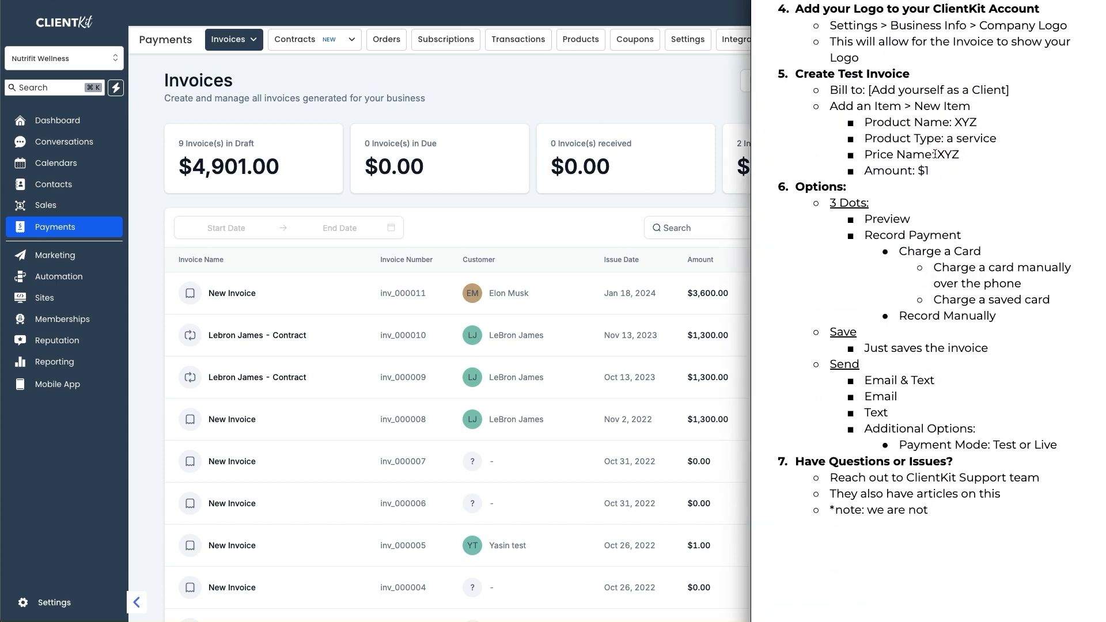
scroll(936, 154, down, 10)
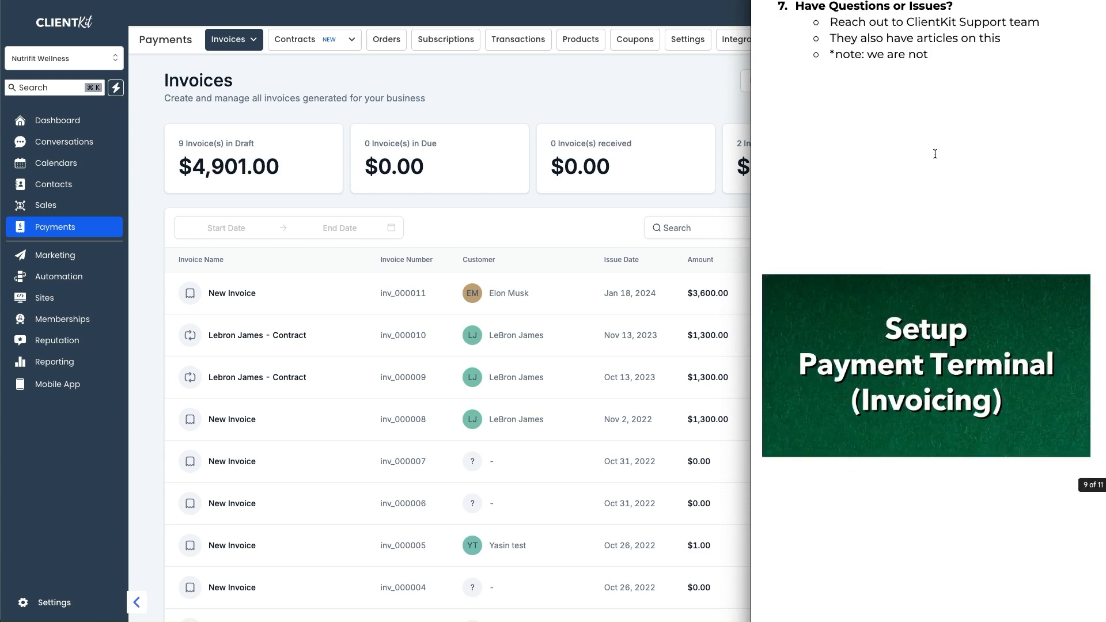
Return to ClientKit and review the Receipts, Taxes and Notifications sections of the payment settings
click(454, 119)
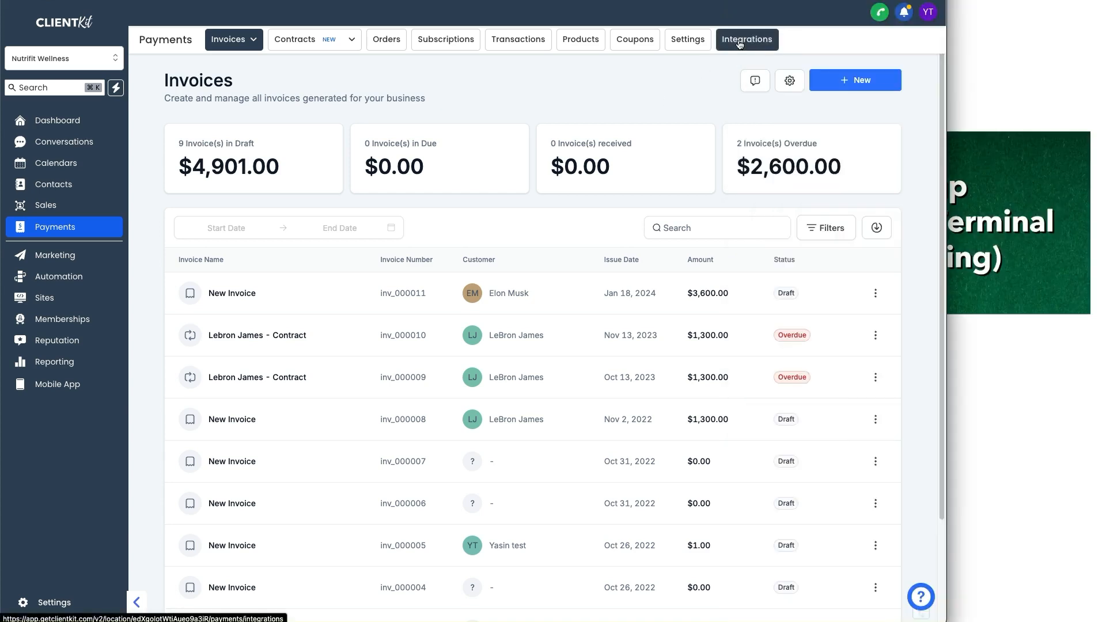
click(687, 40)
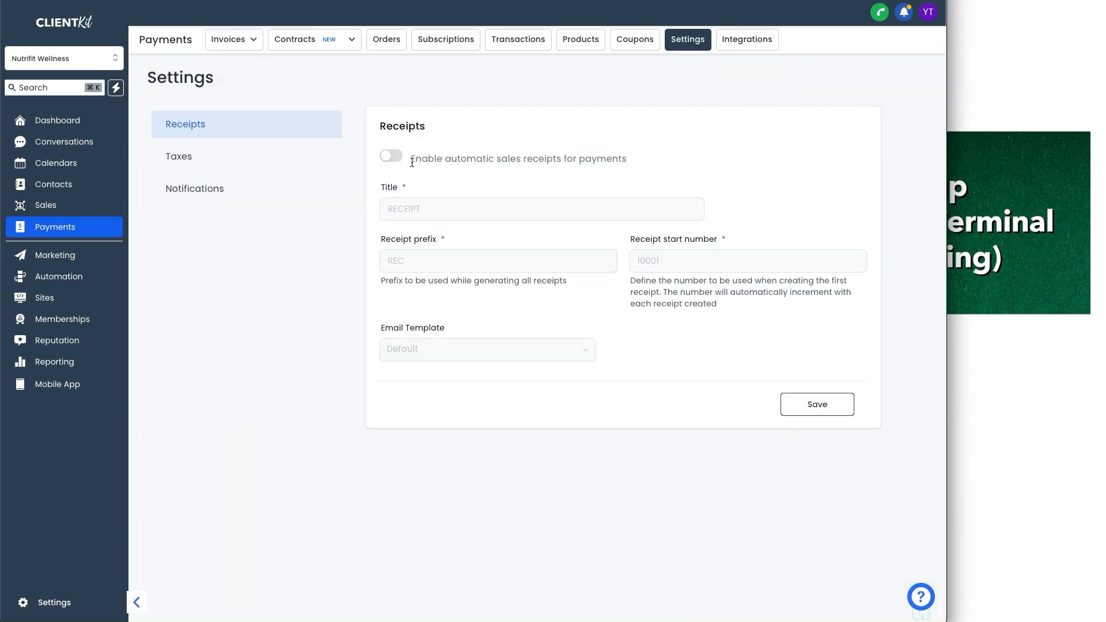
drag(458, 160, 607, 167)
click(607, 169)
click(208, 169)
click(208, 180)
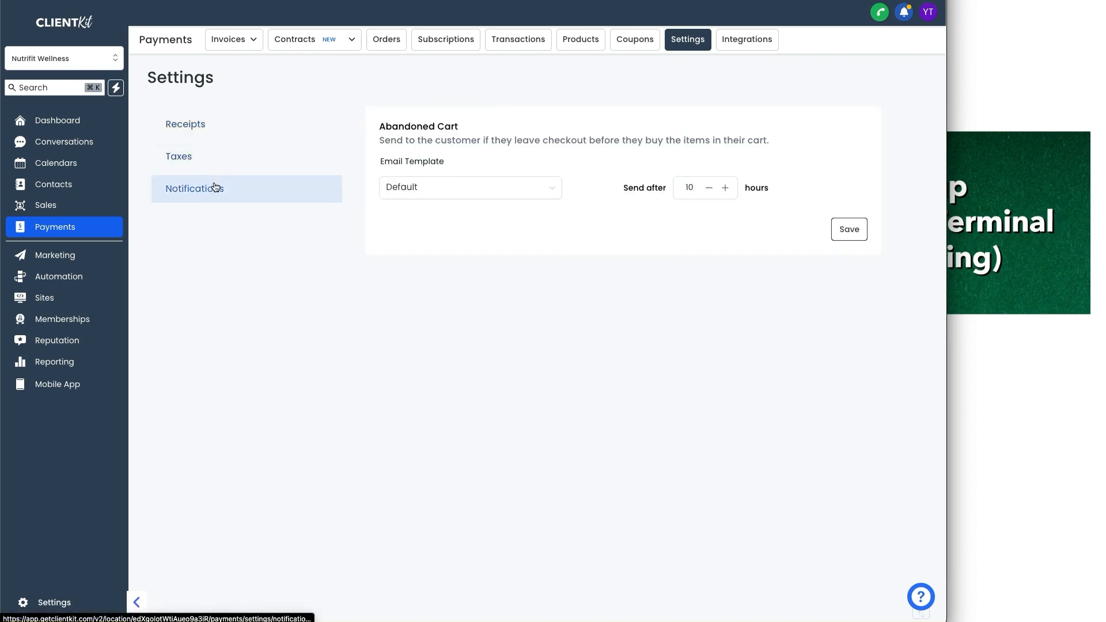
click(225, 131)
Return to the invoices list and review the Business Information in the invoice settings
click(233, 39)
click(233, 53)
click(791, 83)
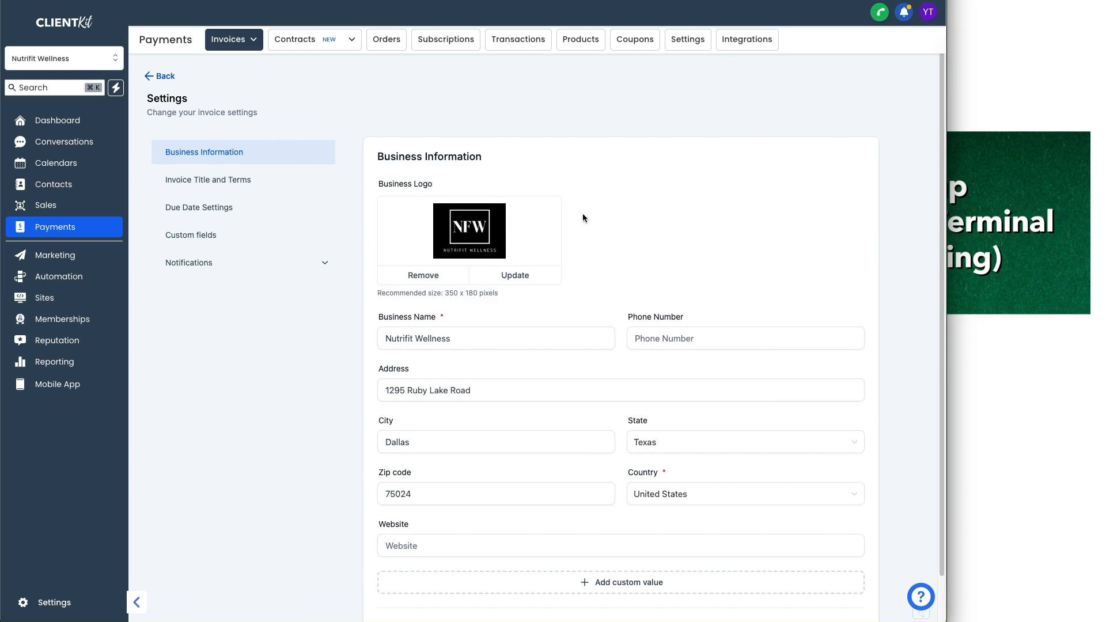
scroll(541, 240, down, 2)
scroll(634, 398, up, 2)
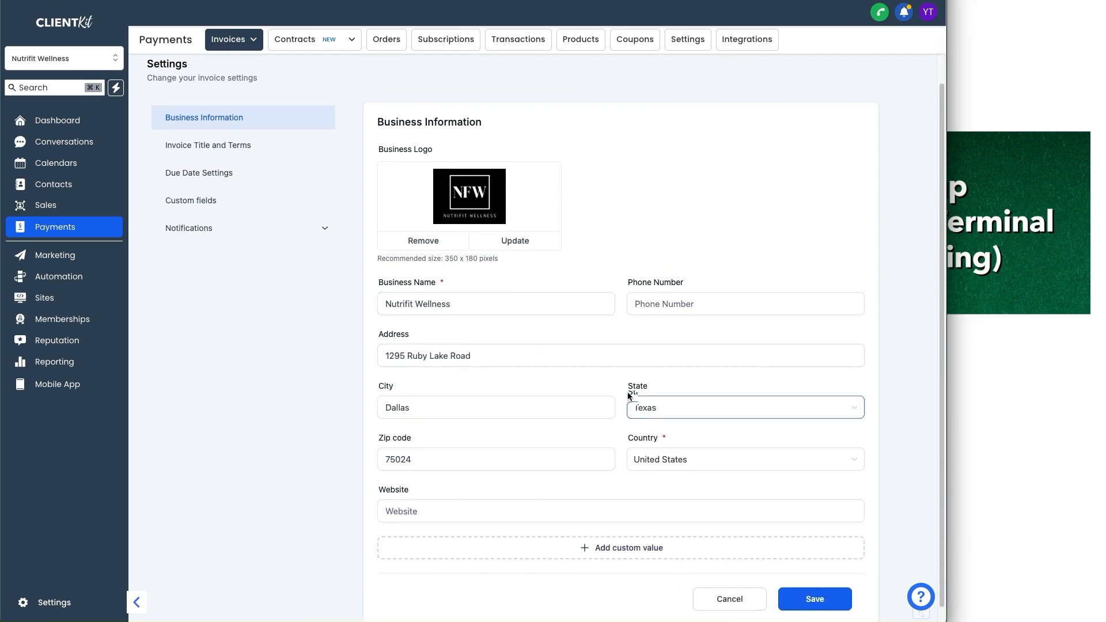